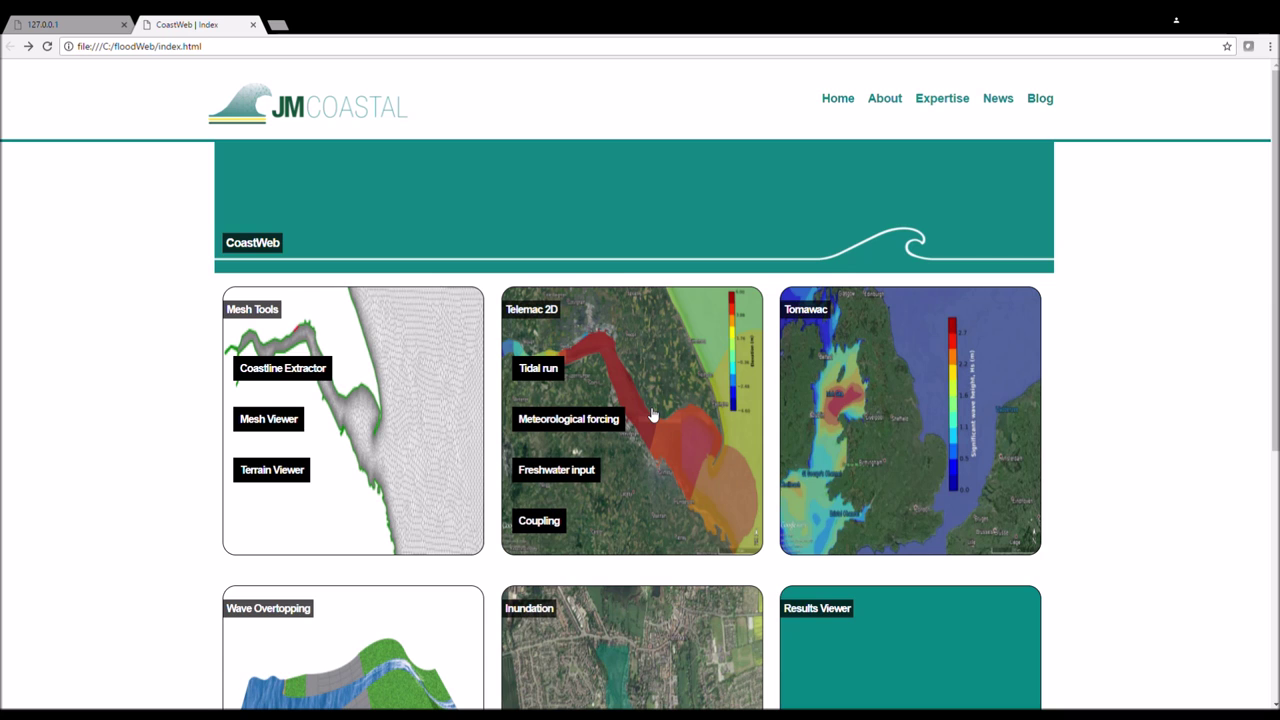
# Open the Telemac 2D Tidal run tool, view its description, and submit mesh_02.slf and mesh_02.cli in EPSG:4326
pyautogui.click(538, 369)
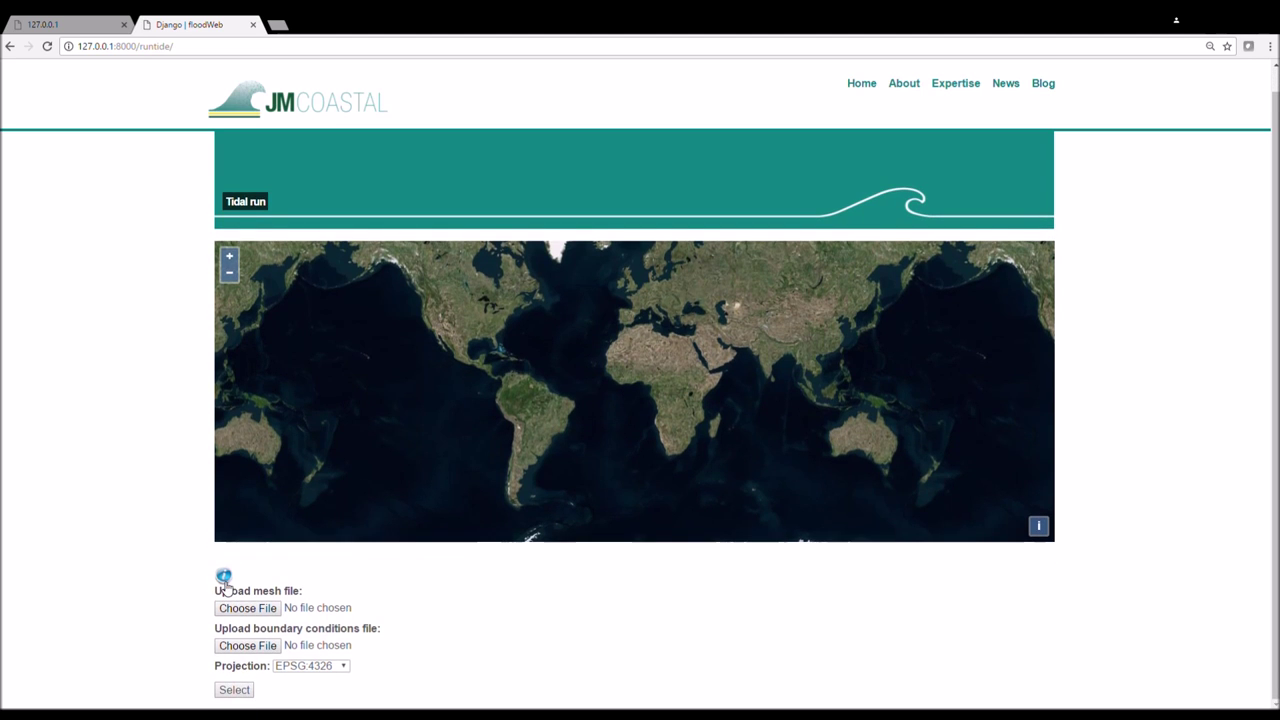
pyautogui.click(223, 596)
pyautogui.scroll(-1, 206, 592)
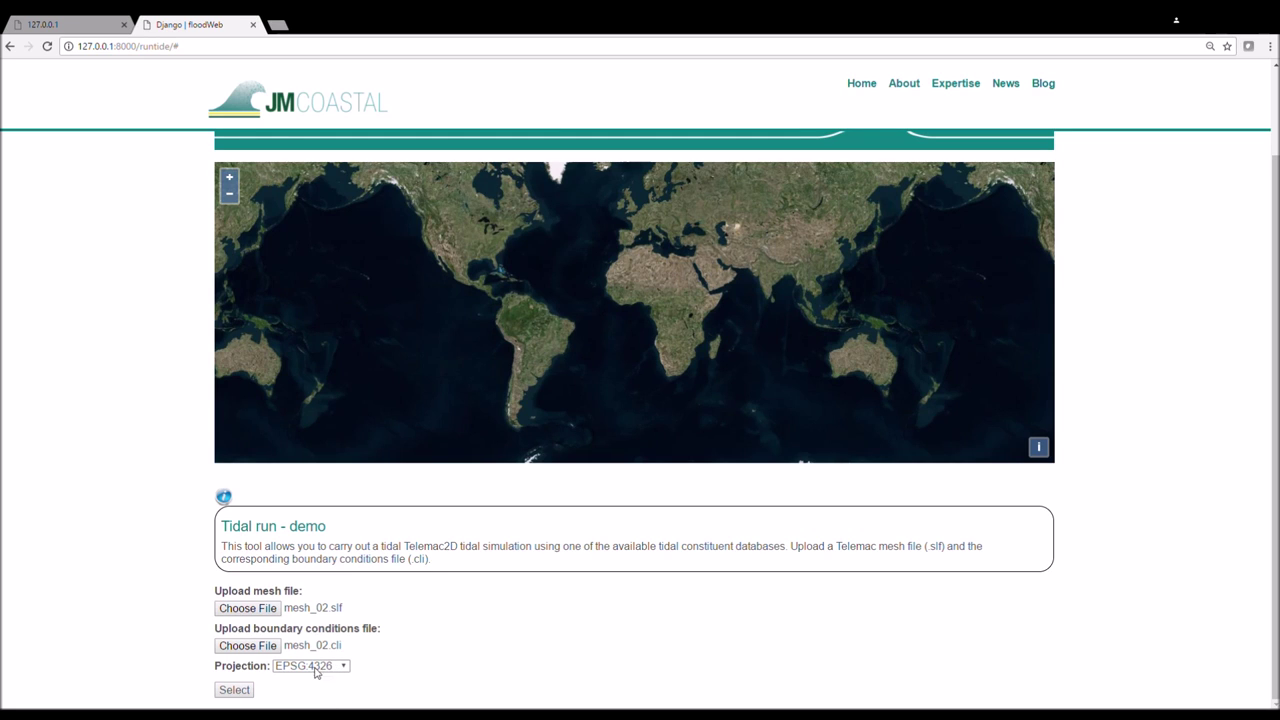
pyautogui.click(238, 692)
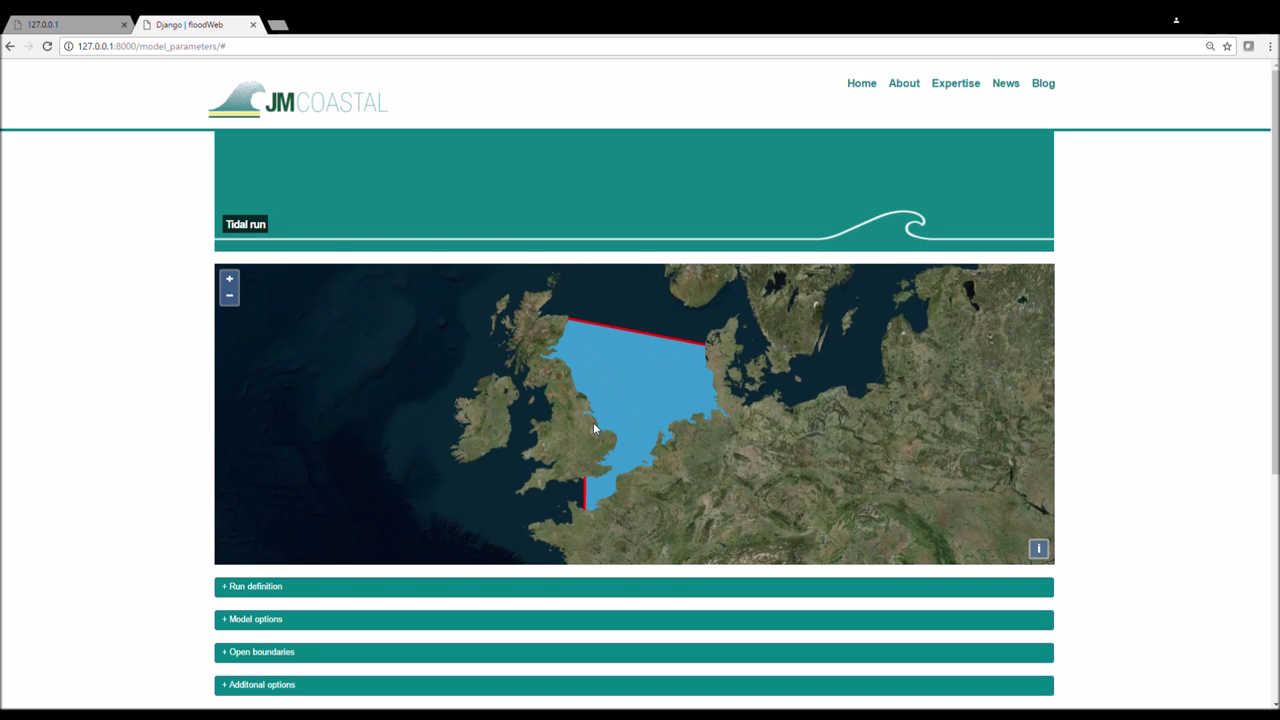
# Zoom the map in and out to inspect the uploaded North Sea mesh and its boundaries
pyautogui.scroll(2, 593, 422)
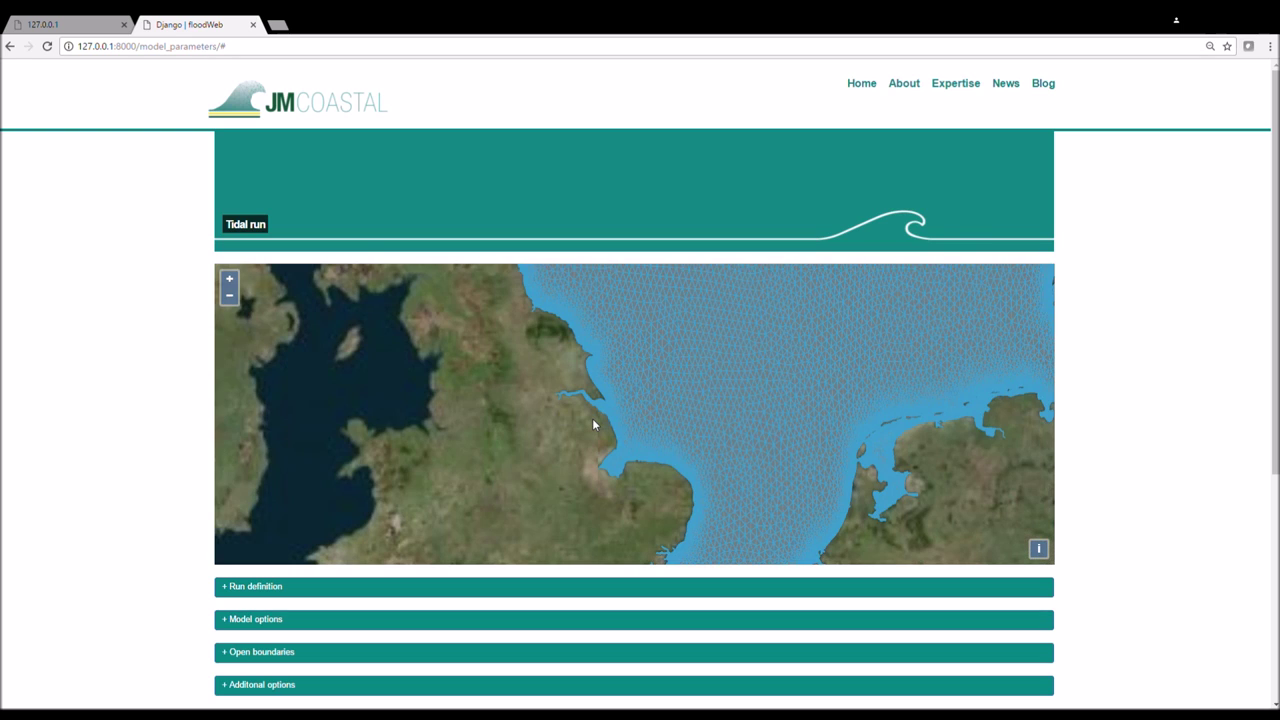
pyautogui.scroll(-3, 593, 425)
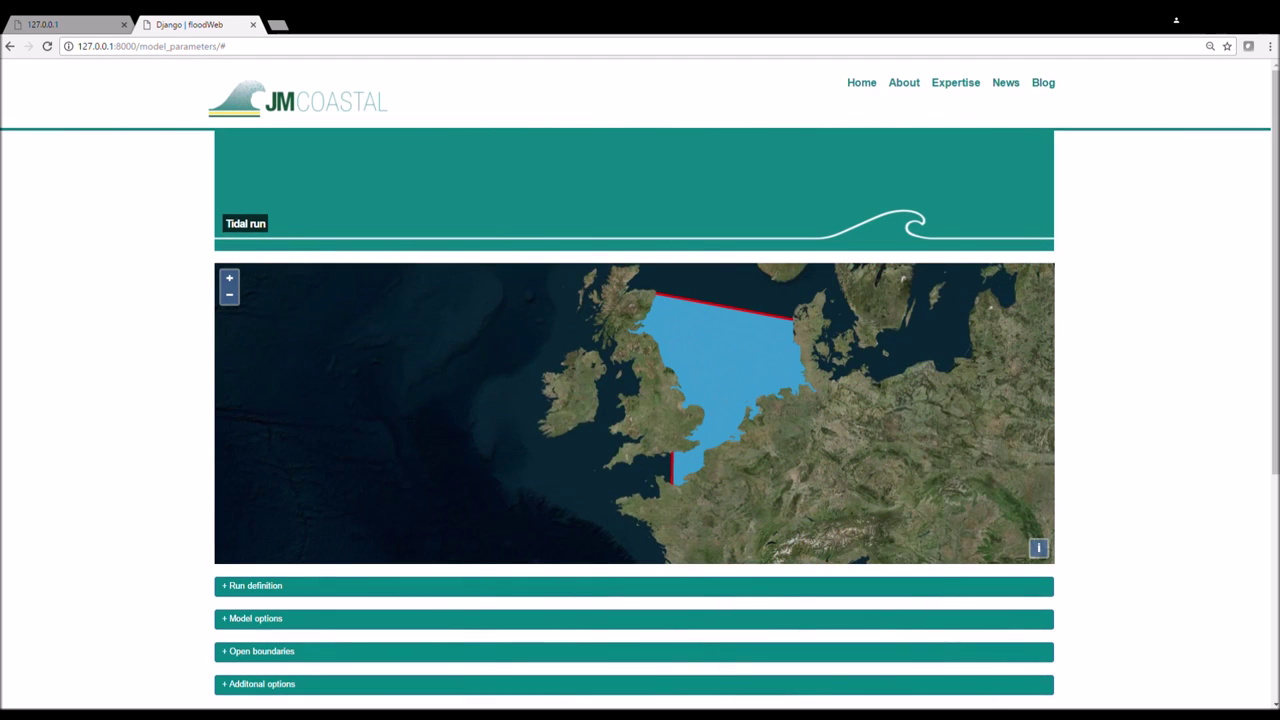
# Enter run title northseatide, results file northseatide.slf, time step 30 and output interval 1 hour
pyautogui.click(606, 595)
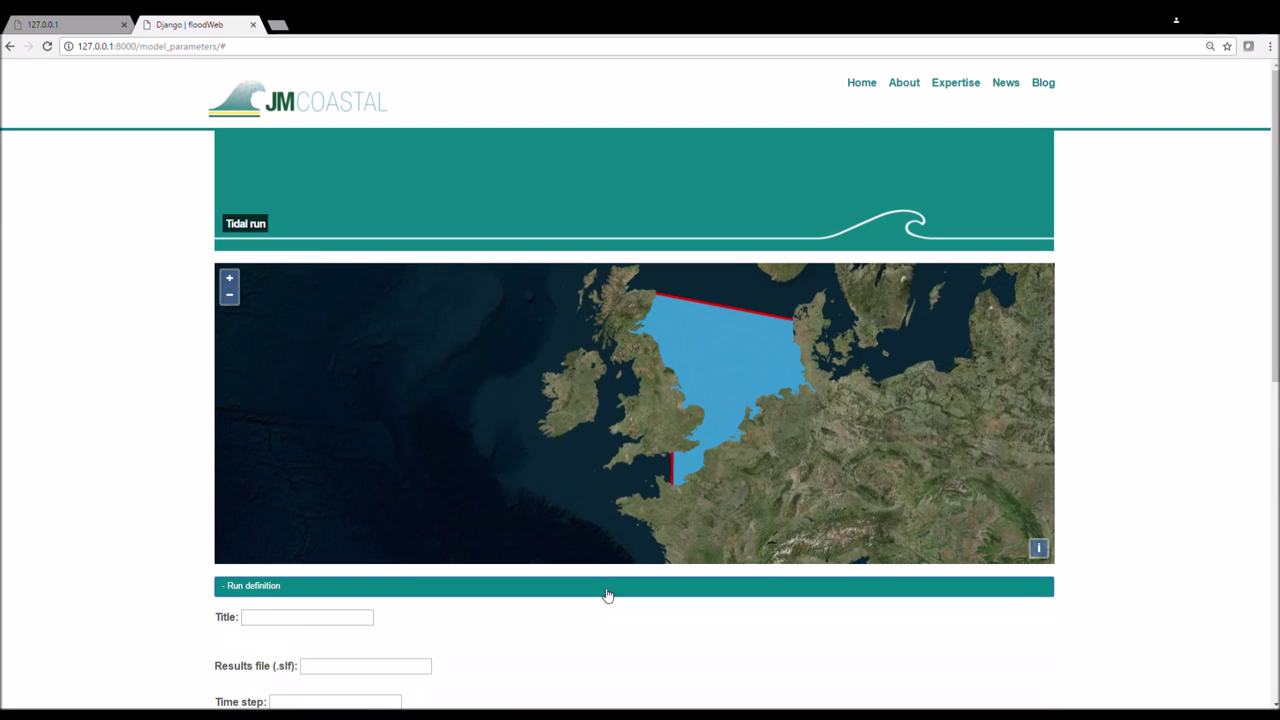
pyautogui.scroll(-3, 611, 623)
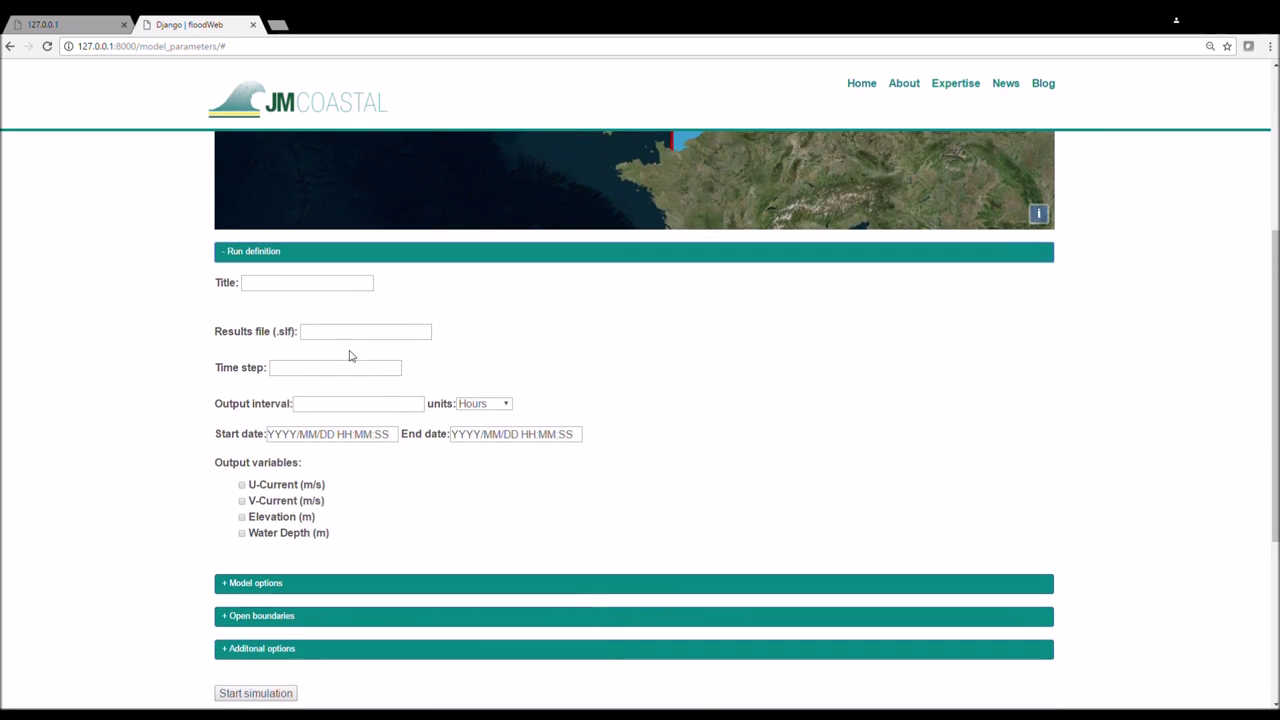
pyautogui.click(291, 285)
pyautogui.write('nort')
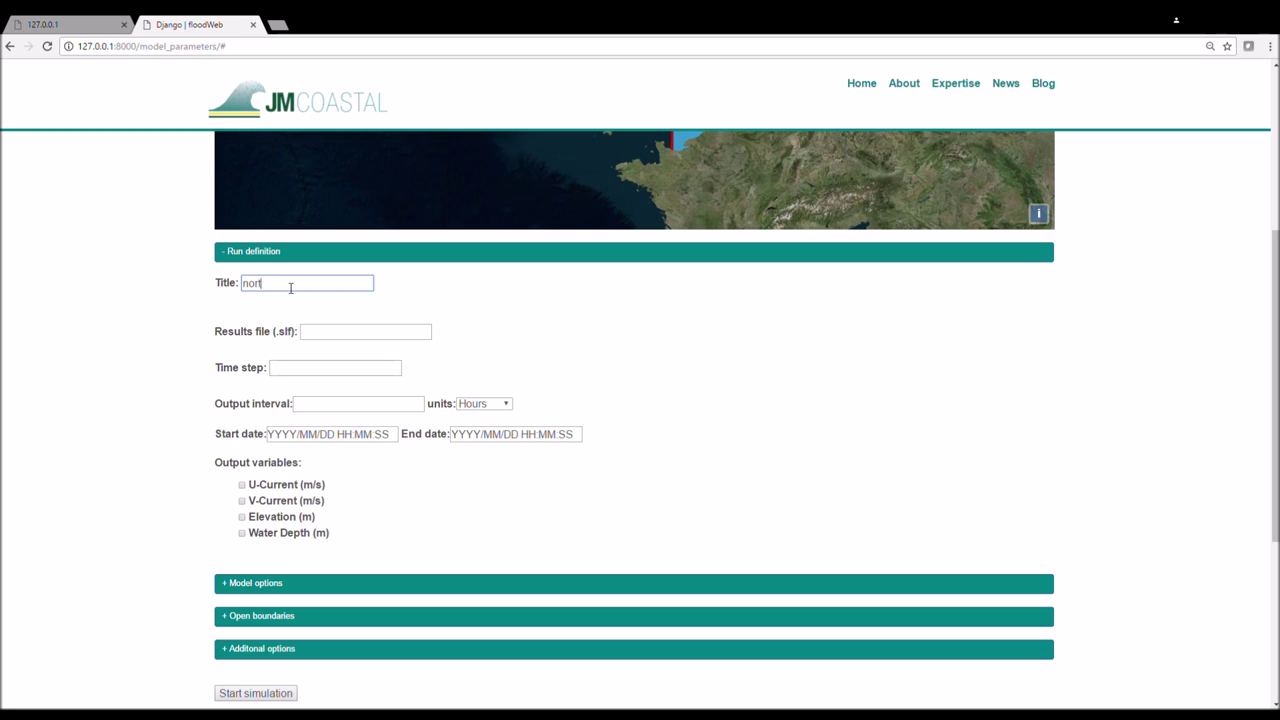
pyautogui.write('hseatide')
pyautogui.press('Tab')
pyautogui.write('northsea')
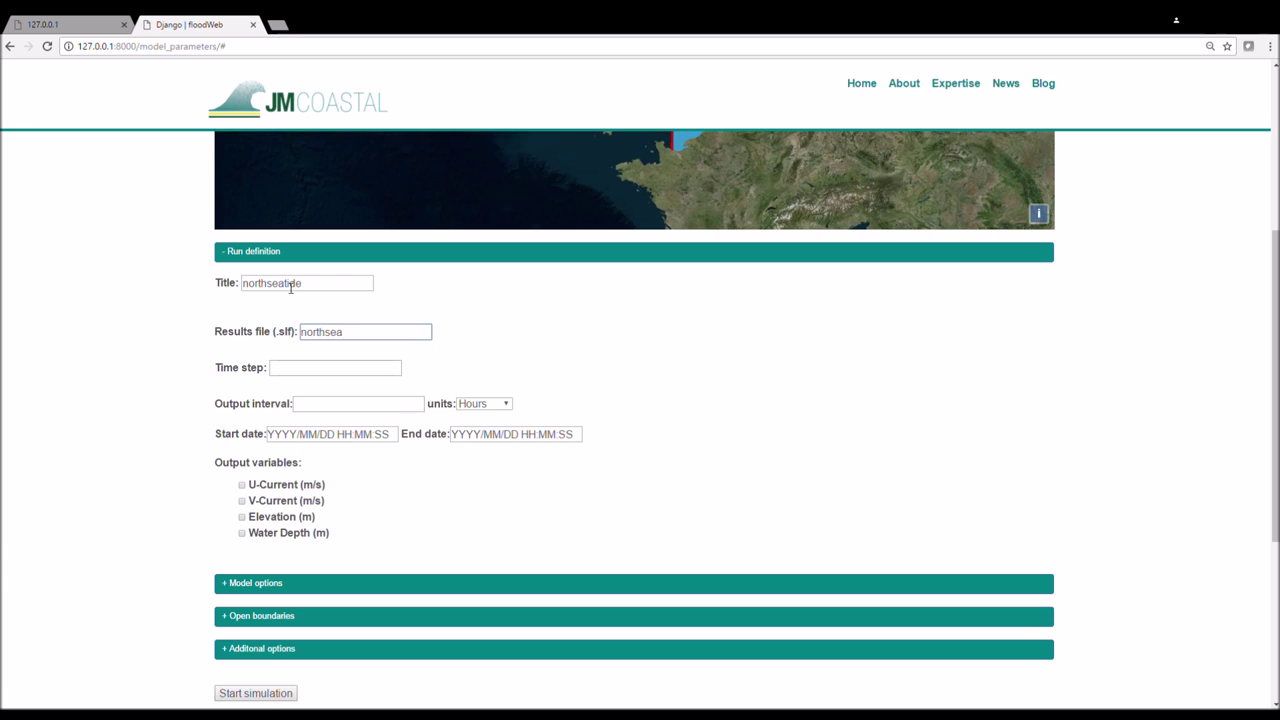
pyautogui.write('tide.slf')
pyautogui.press('Tab')
pyautogui.write('30')
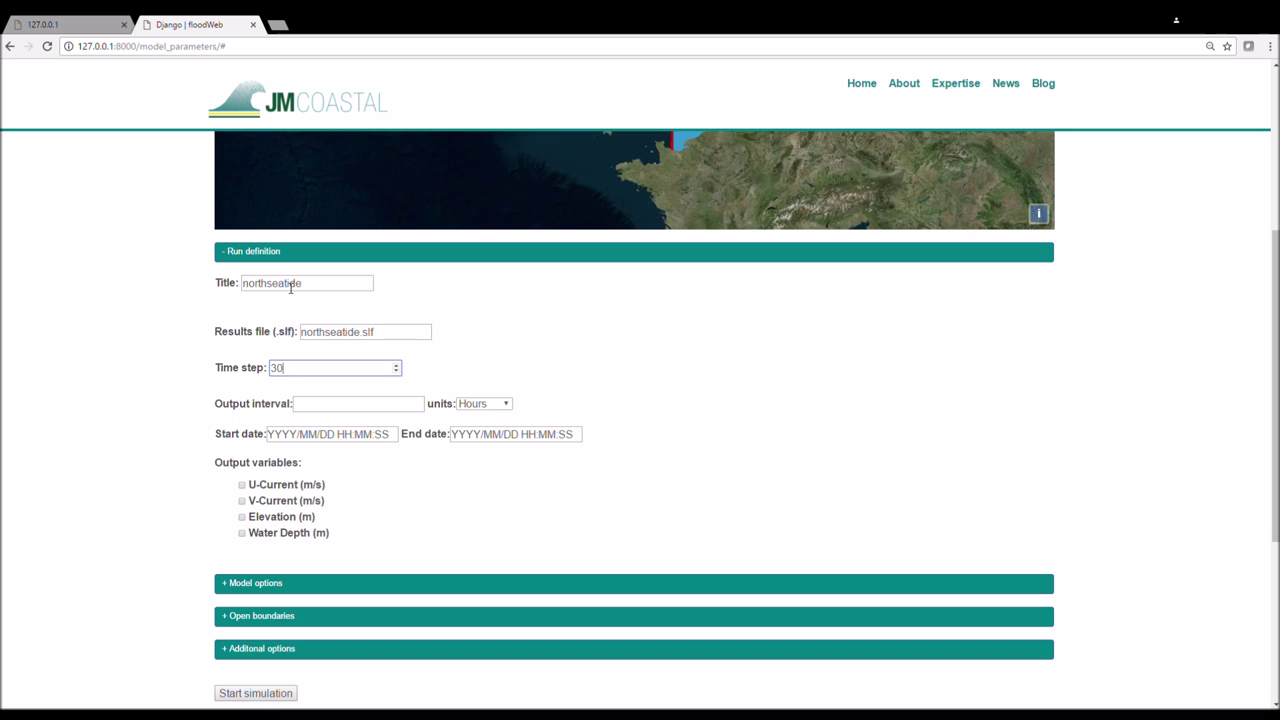
pyautogui.press('Tab')
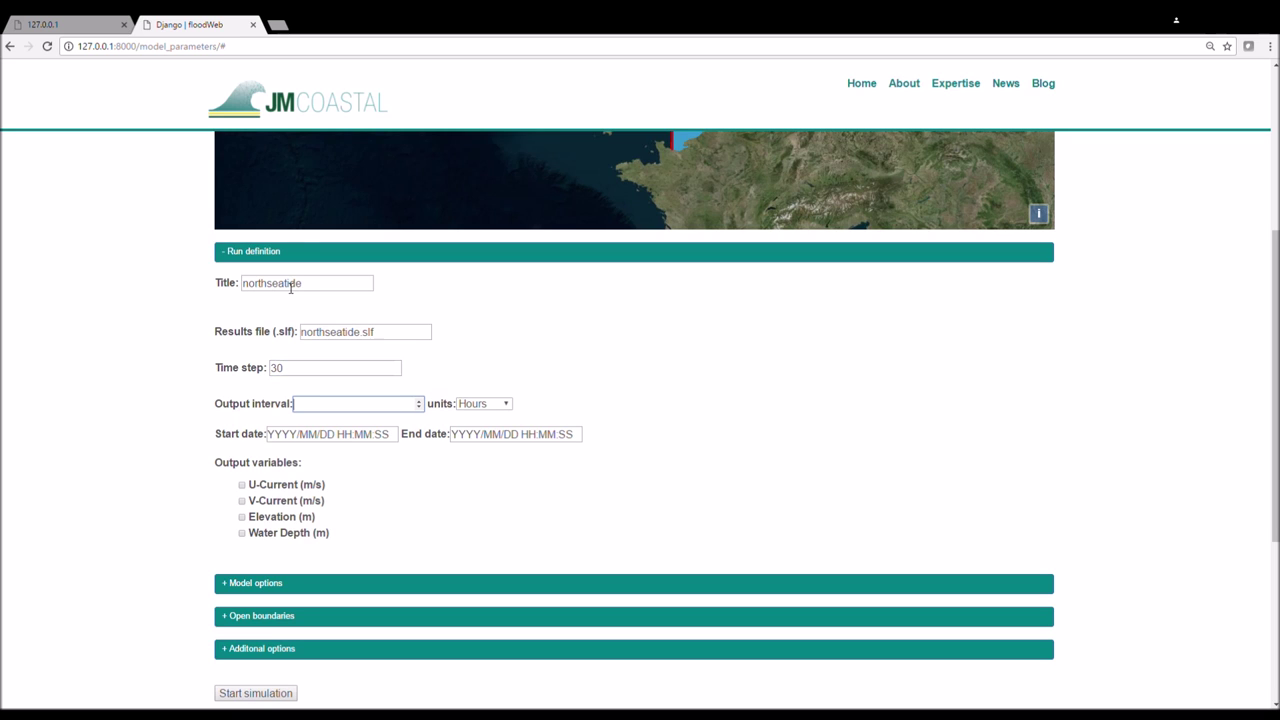
pyautogui.write('1')
# Set the run start date to 2007/01/01 00:00:00 and end date to 2007/01/14 00:00:00
pyautogui.moveTo(395, 436); pyautogui.dragTo(264, 432)
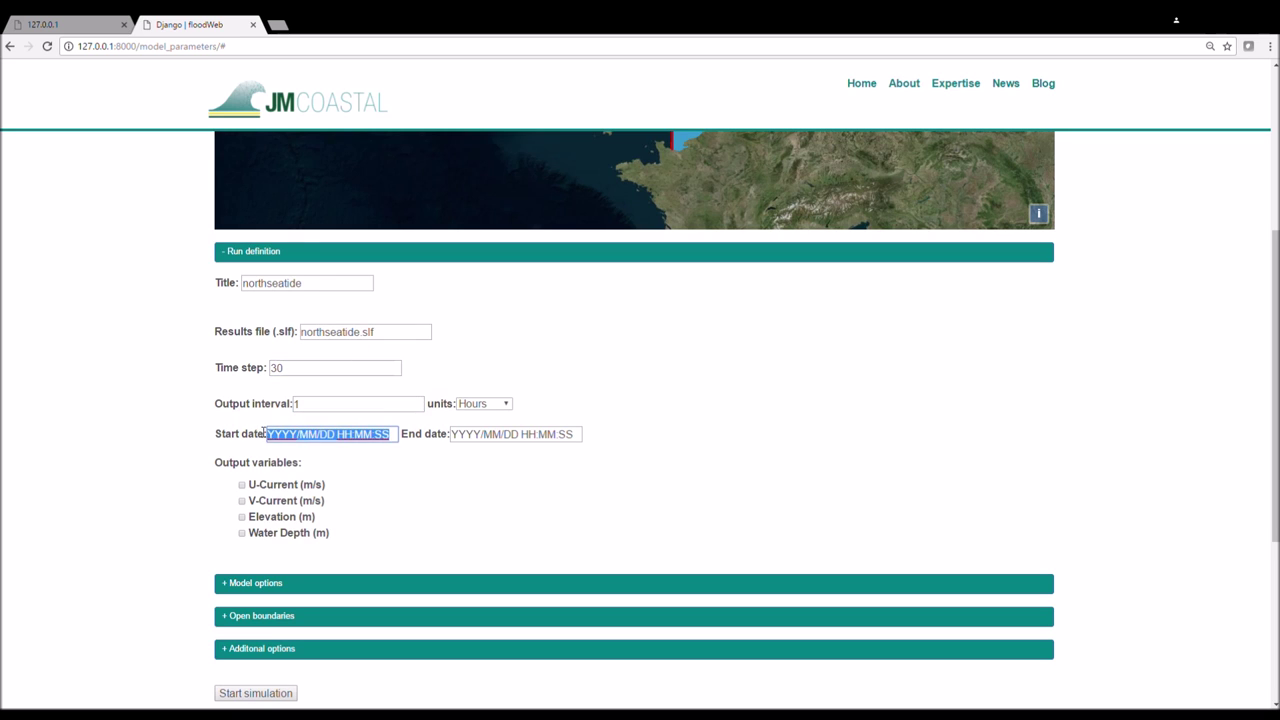
pyautogui.press('BackSpace')
pyautogui.write('20')
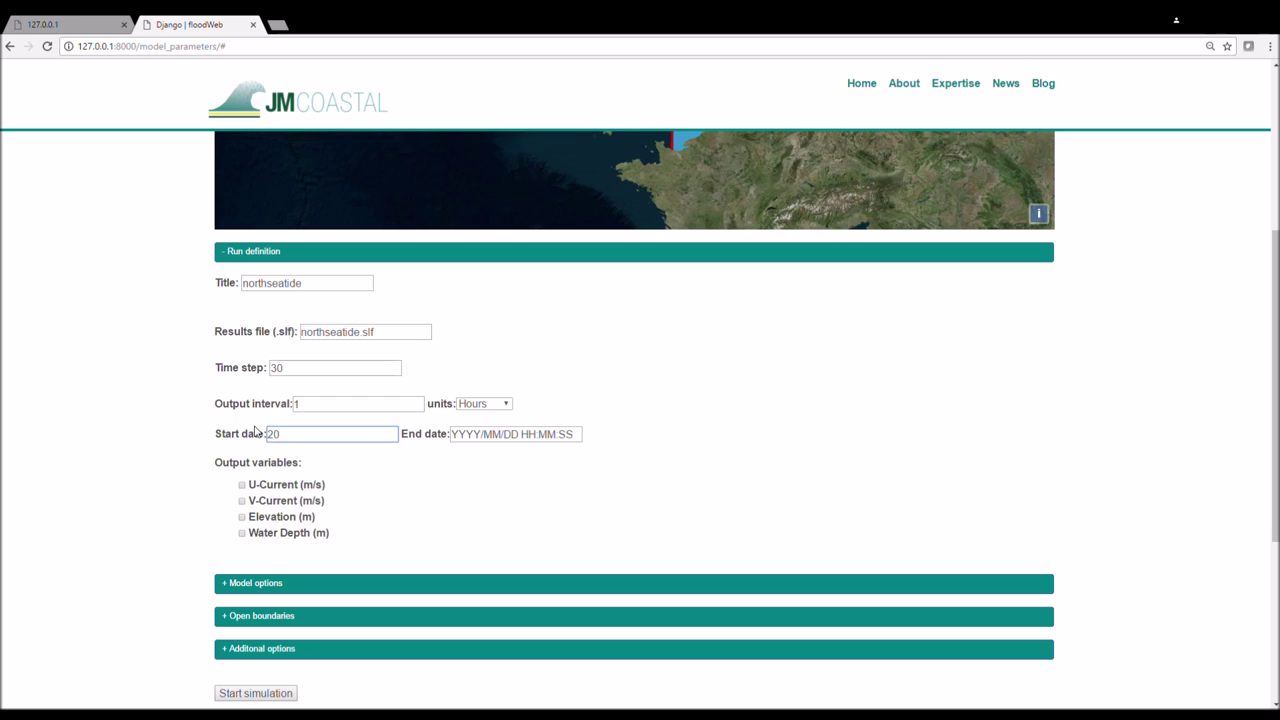
pyautogui.press('Down')
pyautogui.press('Tab')
pyautogui.write('2')
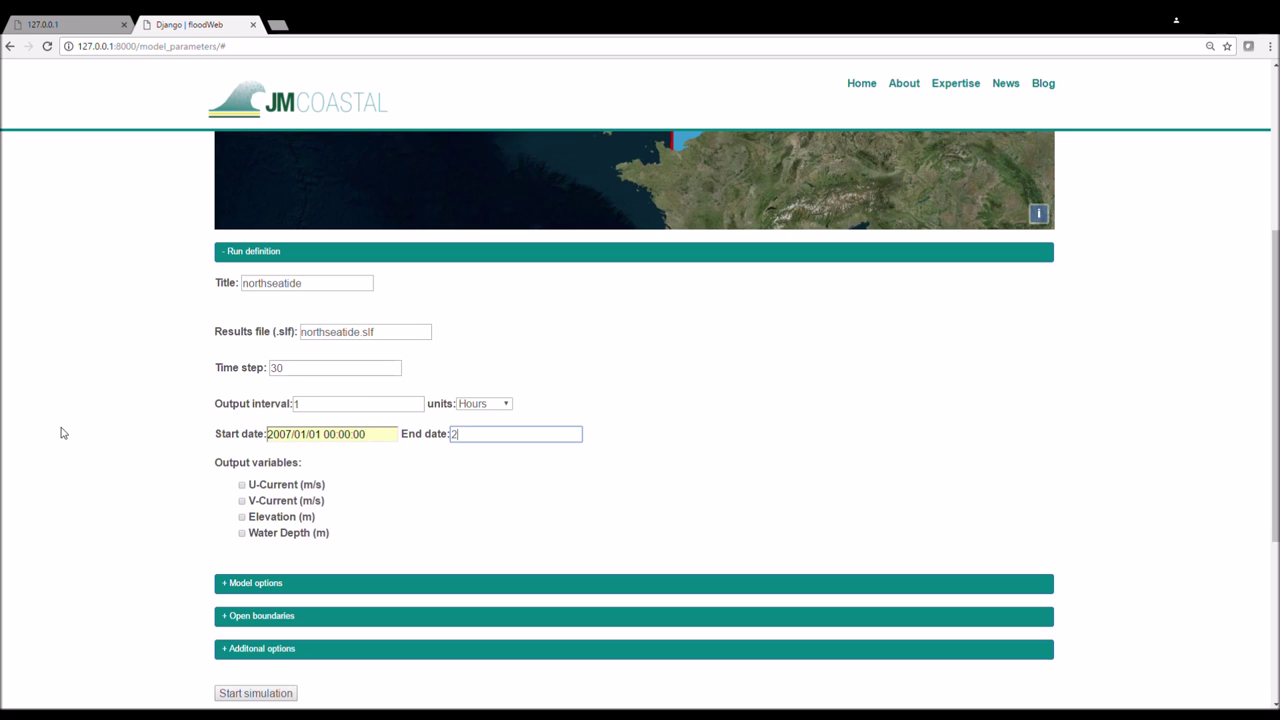
pyautogui.write('0')
pyautogui.press('Down')
pyautogui.press('Tab')
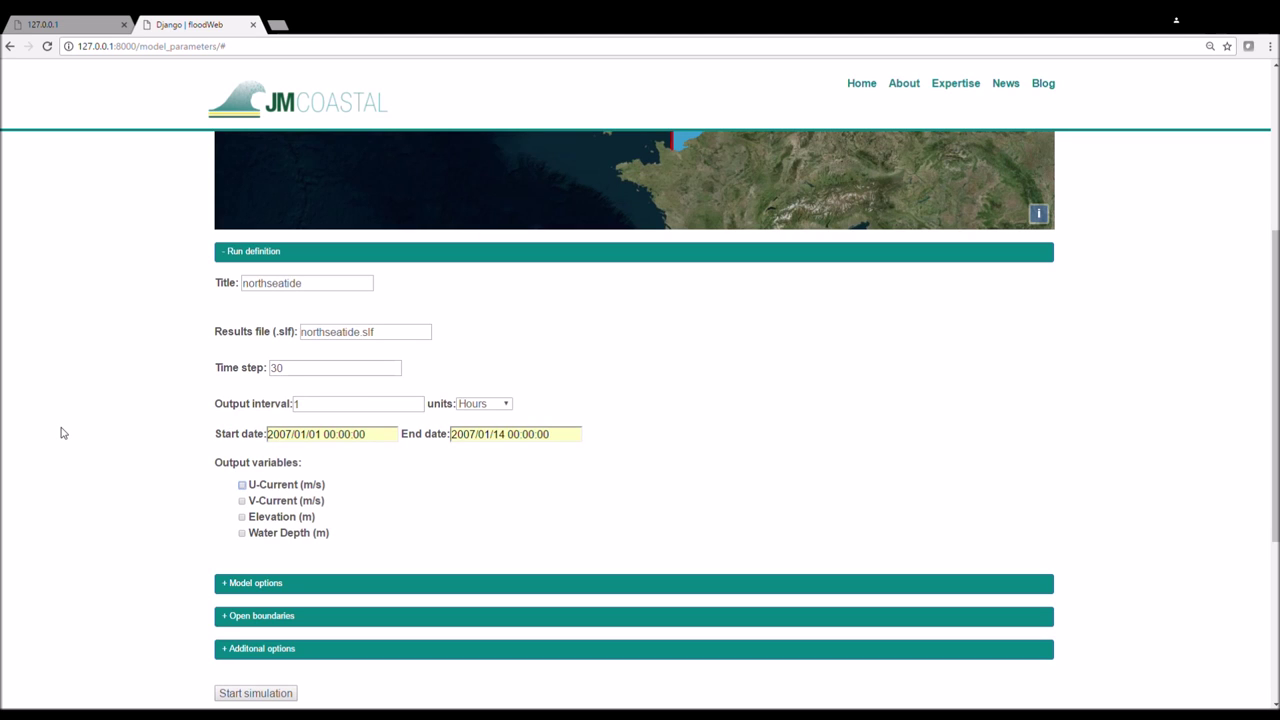
# Tick U-Current, V-Current, Elevation and Water Depth outputs, collapse the section, and reload the page
pyautogui.click(242, 485)
pyautogui.click(242, 501)
pyautogui.click(242, 517)
pyautogui.click(242, 533)
pyautogui.click(261, 258)
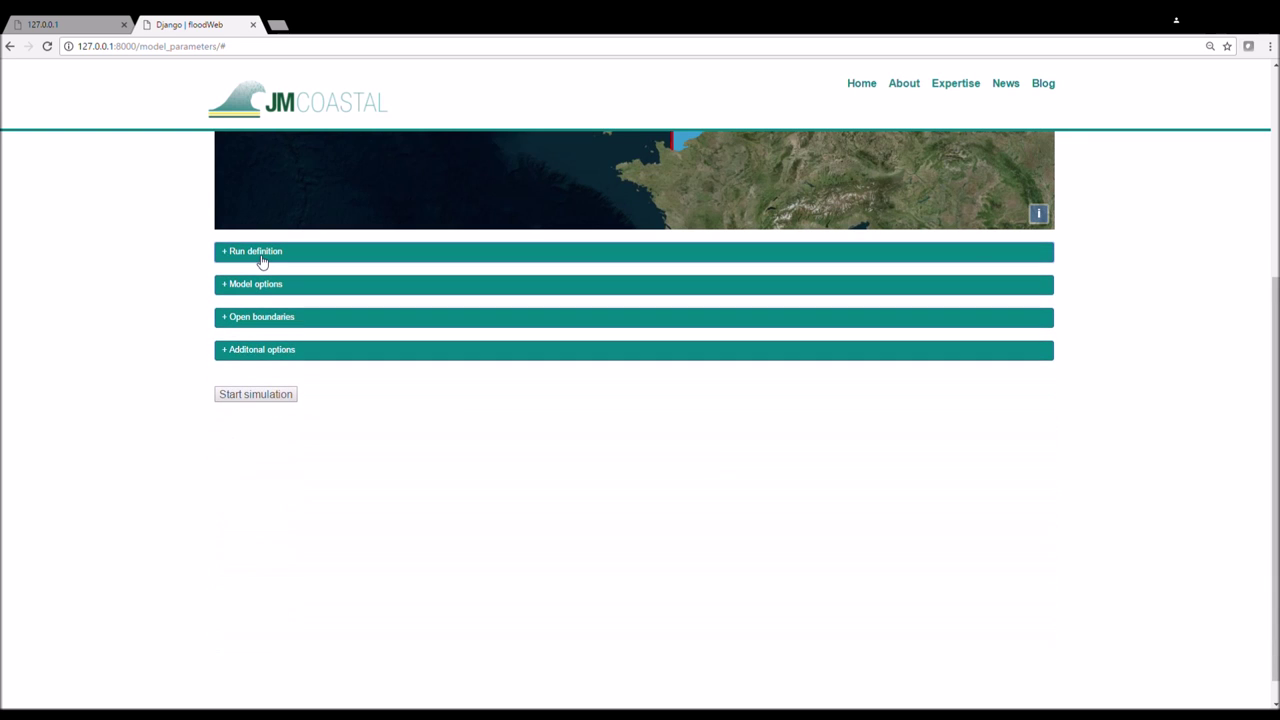
pyautogui.click(1207, 46)
pyautogui.press('Return')
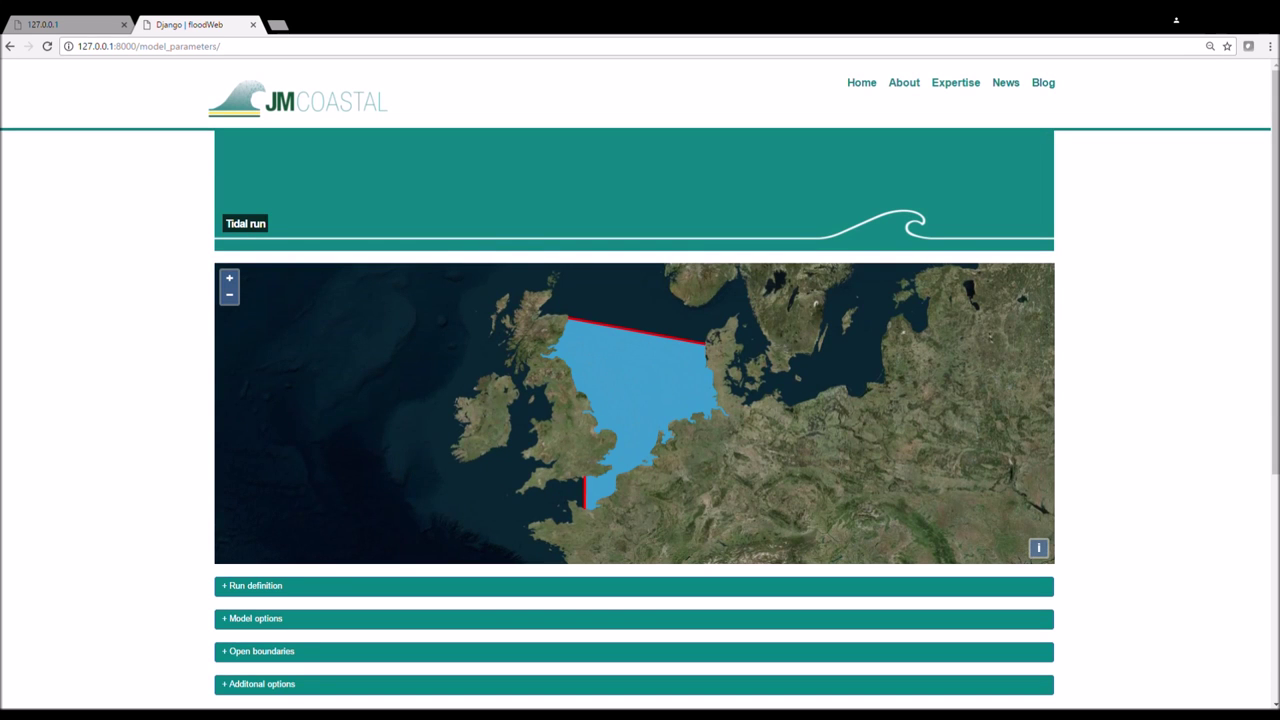
# Expand Model options and set the initial conditions to Zero Elevation
pyautogui.click(388, 627)
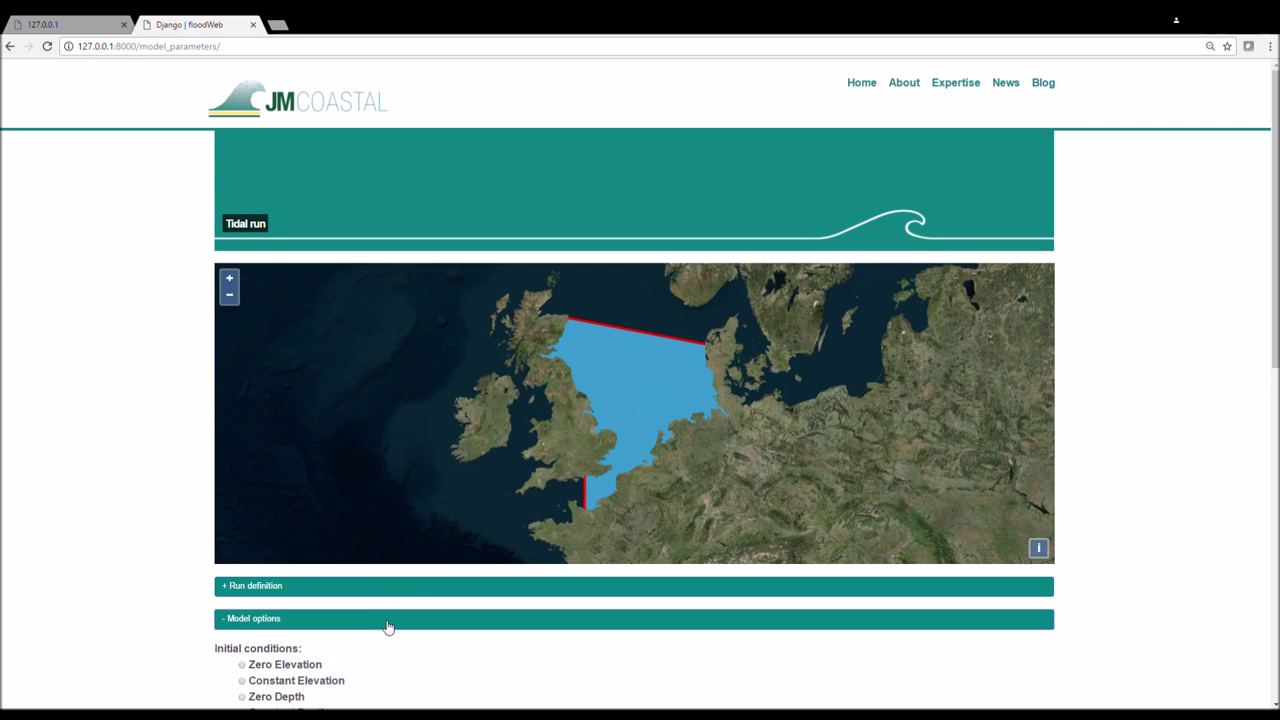
pyautogui.scroll(-3, 388, 627)
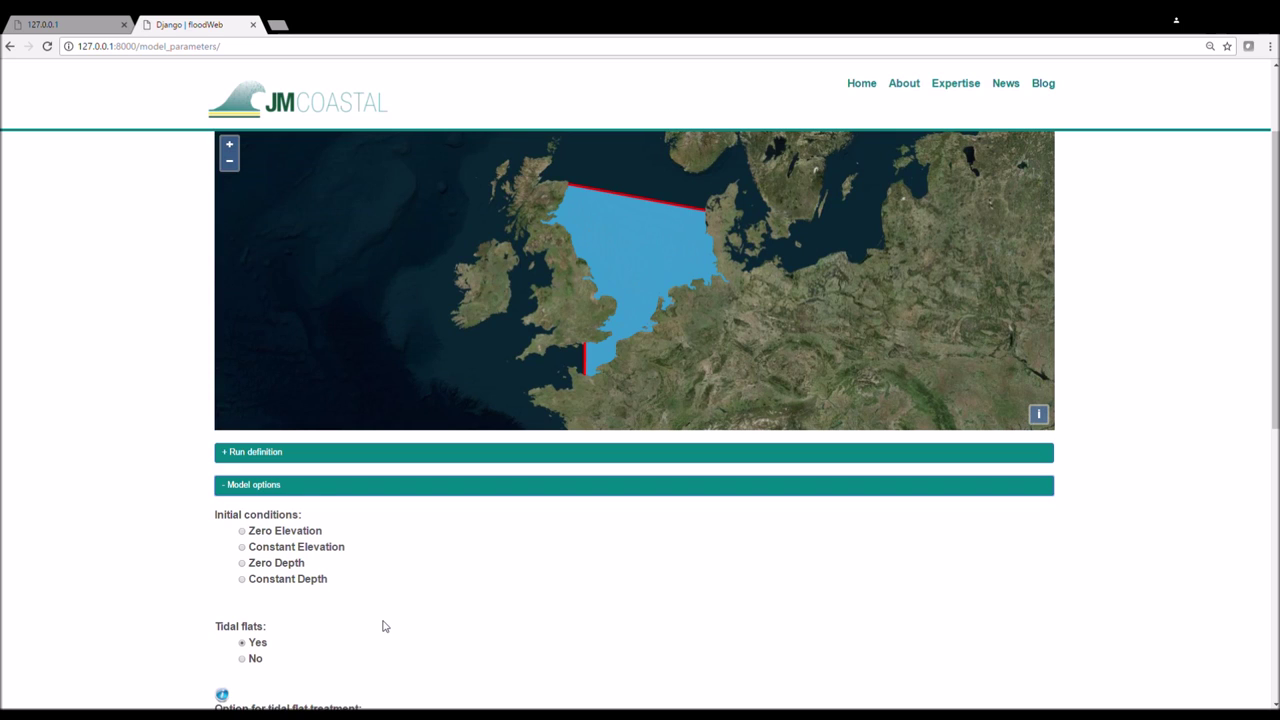
pyautogui.click(242, 531)
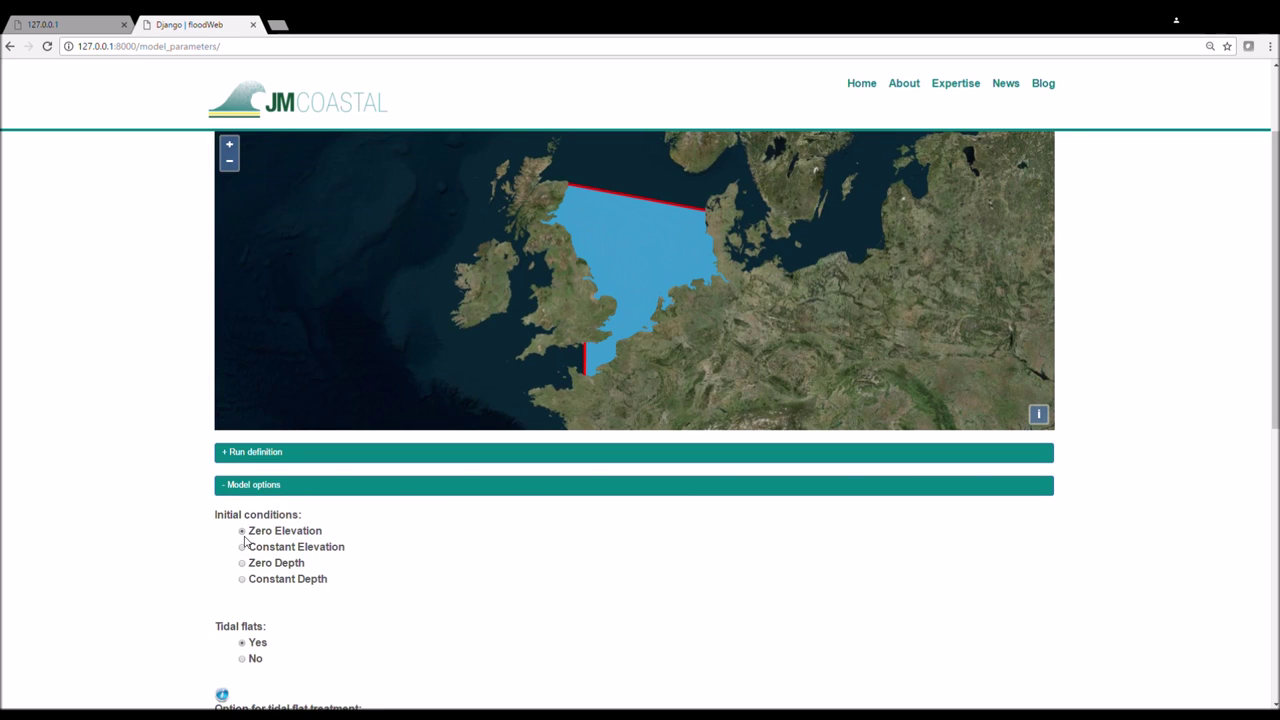
pyautogui.click(243, 548)
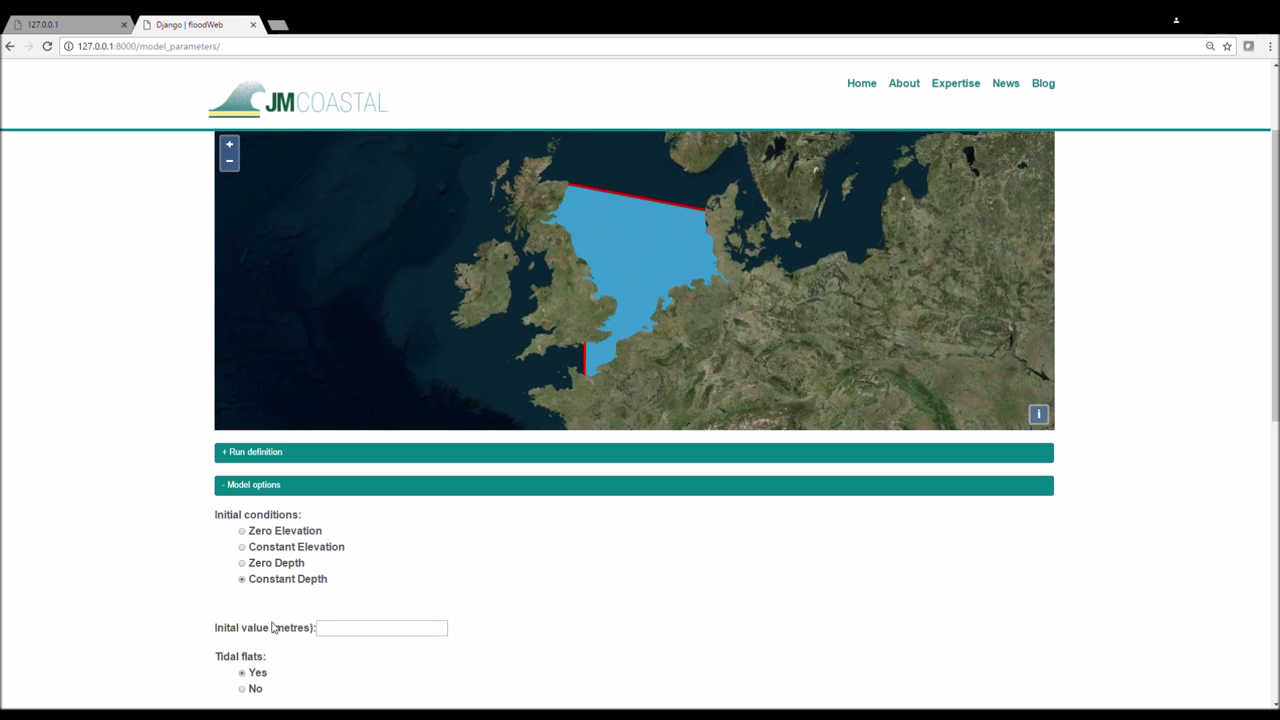
pyautogui.click(345, 633)
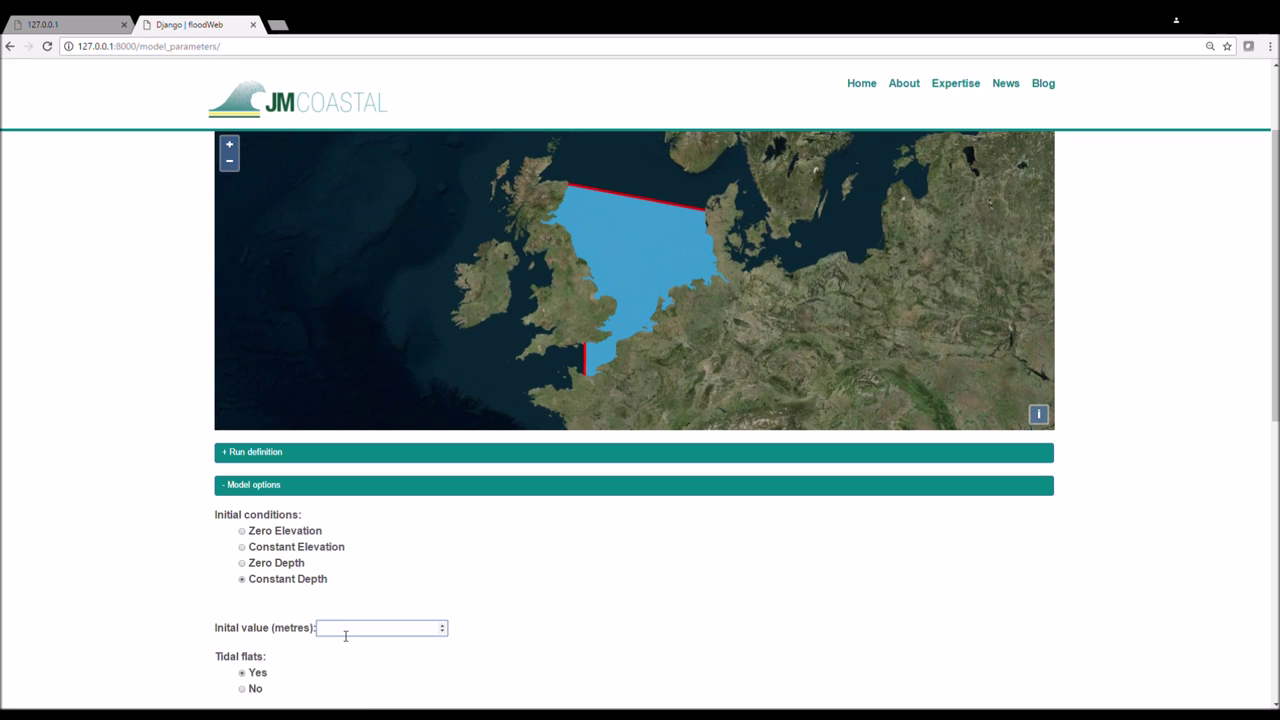
pyautogui.click(241, 531)
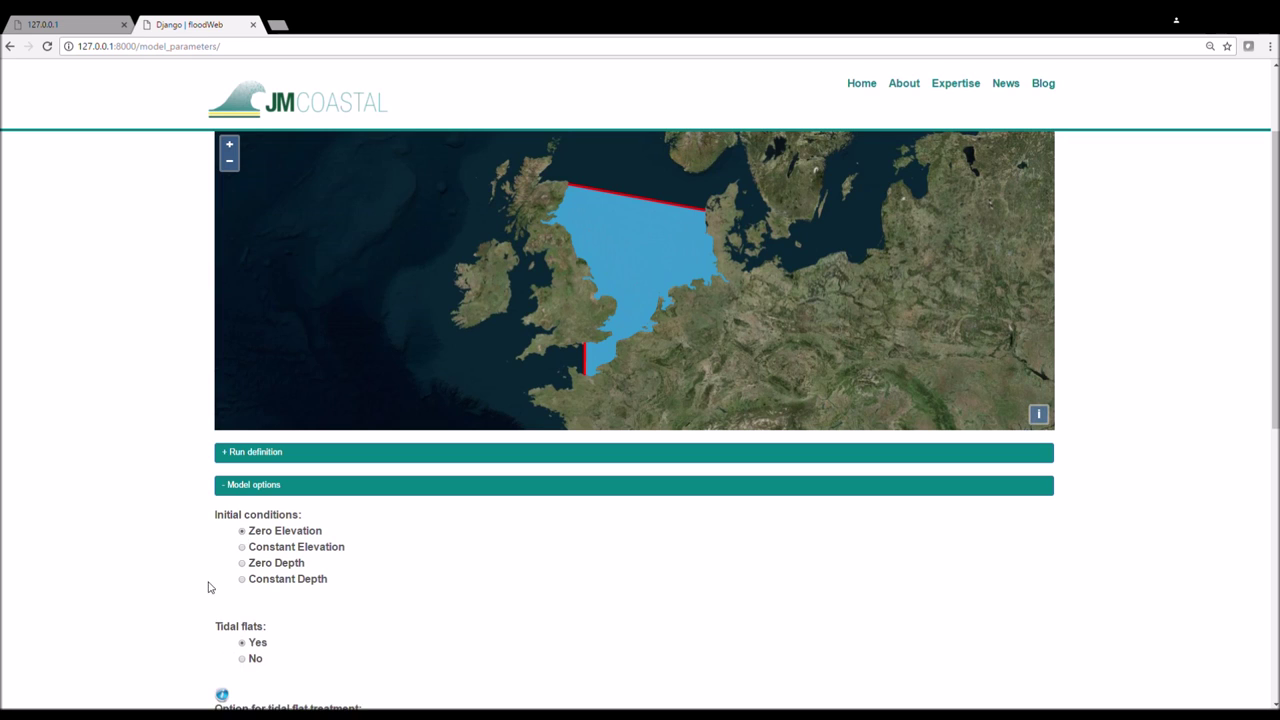
# Review the tidal flat help, then set Chezy's law bottom friction with coefficient 50 and collapse Model options
pyautogui.scroll(-2, 166, 614)
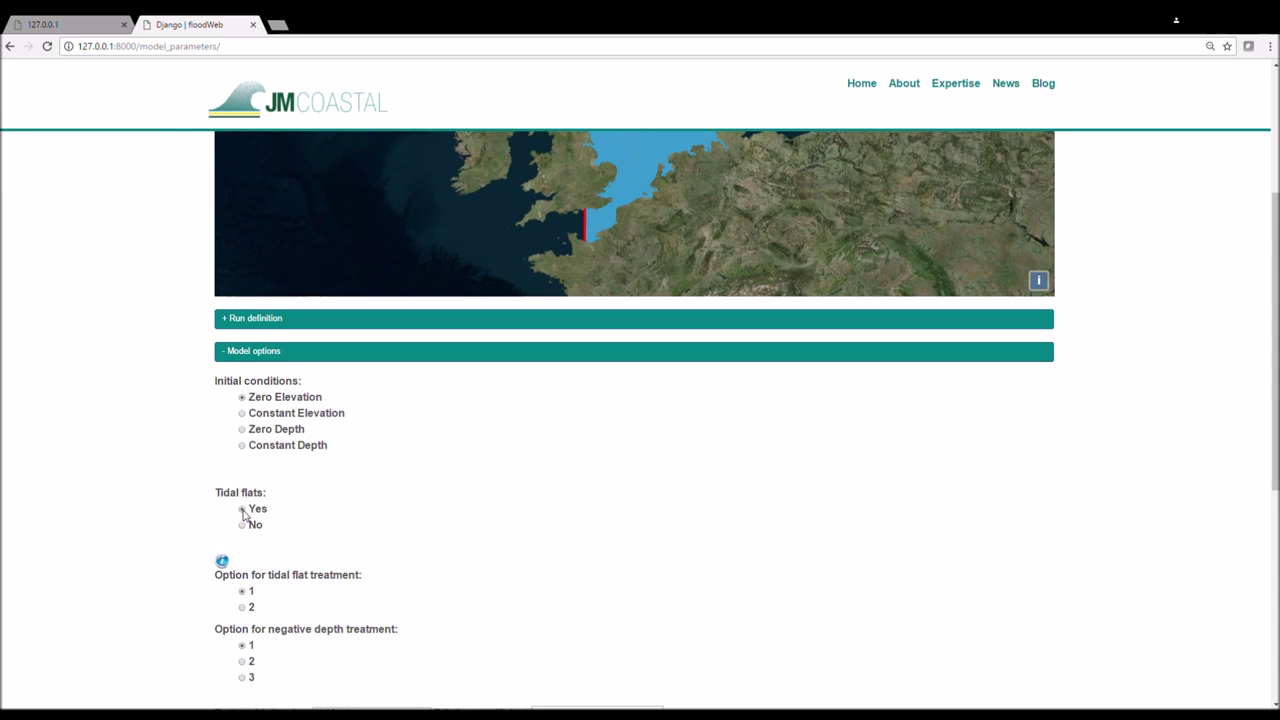
pyautogui.scroll(-2, 318, 530)
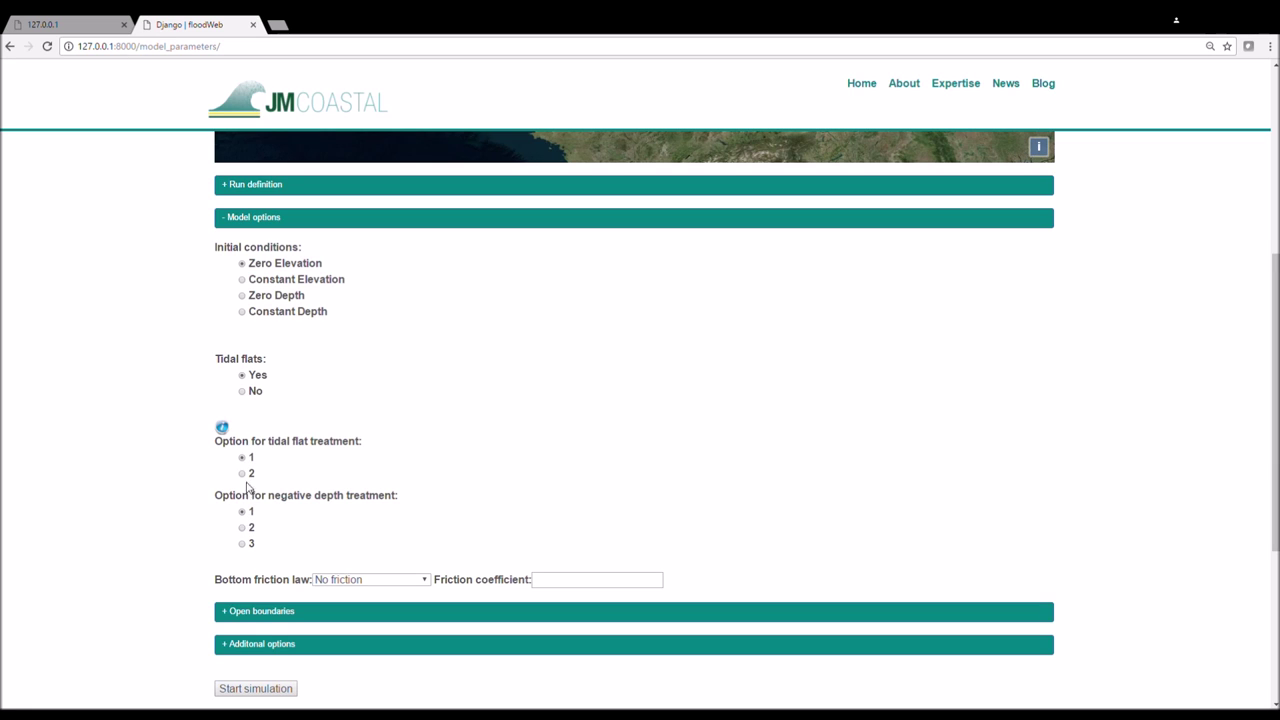
pyautogui.click(222, 428)
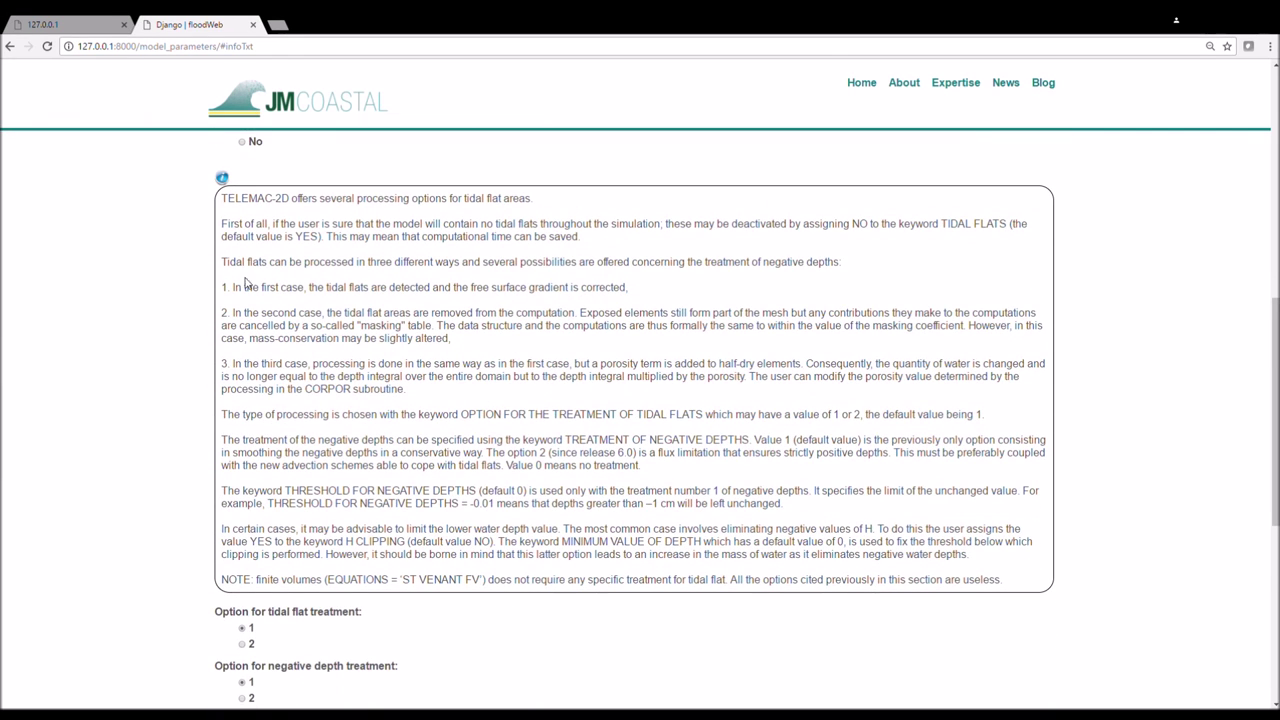
pyautogui.click(222, 178)
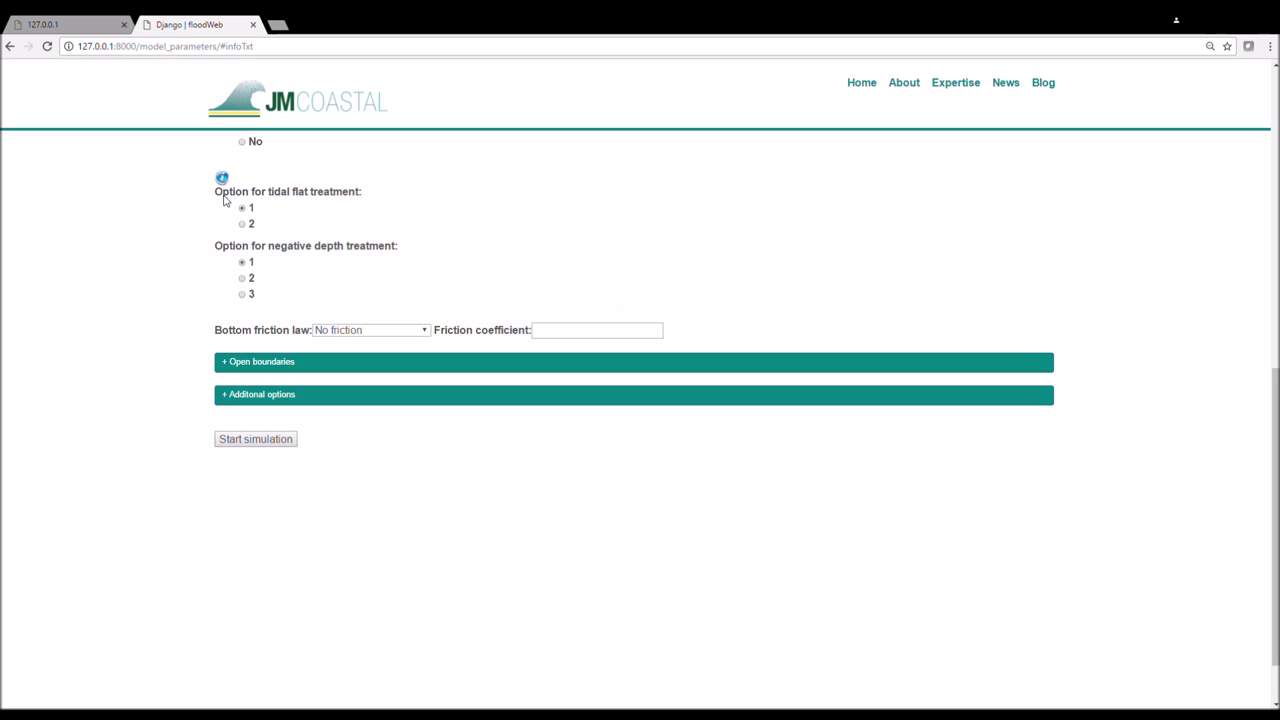
pyautogui.click(422, 331)
pyautogui.press('Down')
pyautogui.click(583, 332)
pyautogui.write('50')
pyautogui.scroll(3, 719, 307)
pyautogui.click(451, 242)
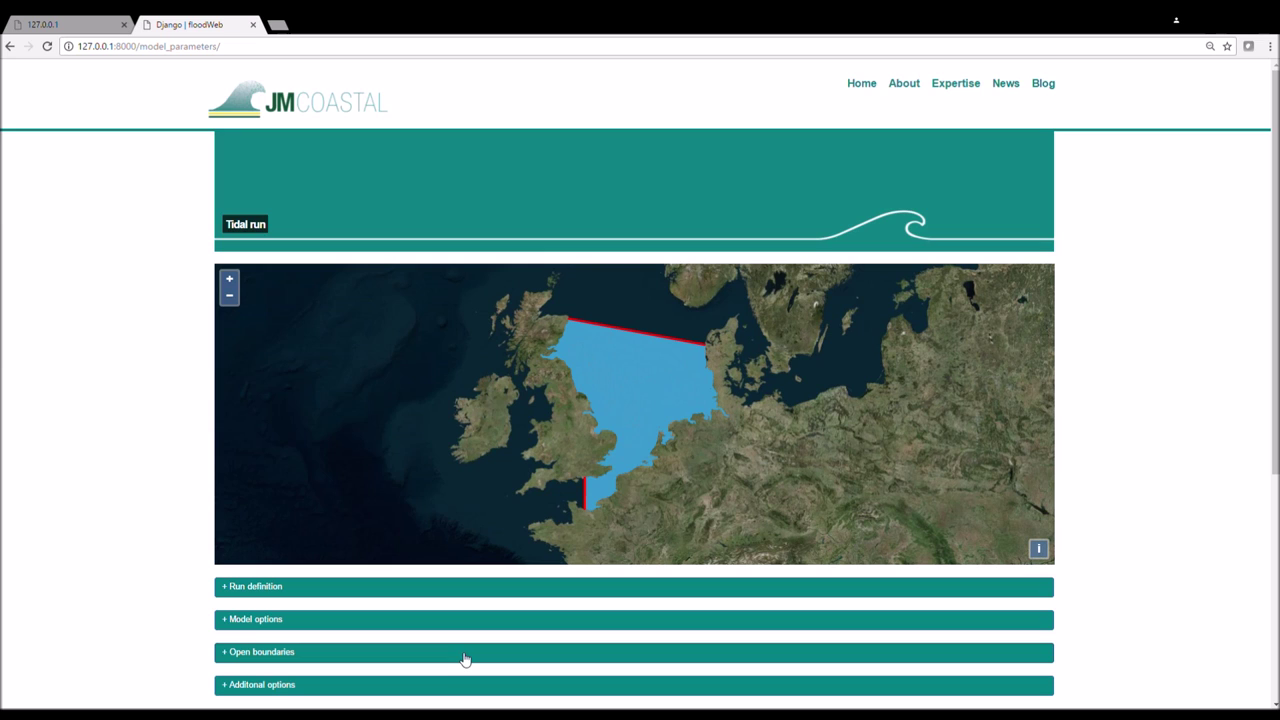
# Apply the Thompson method to liquid boundary (1) and choose the TPXO tidal database, then go back
pyautogui.click(465, 659)
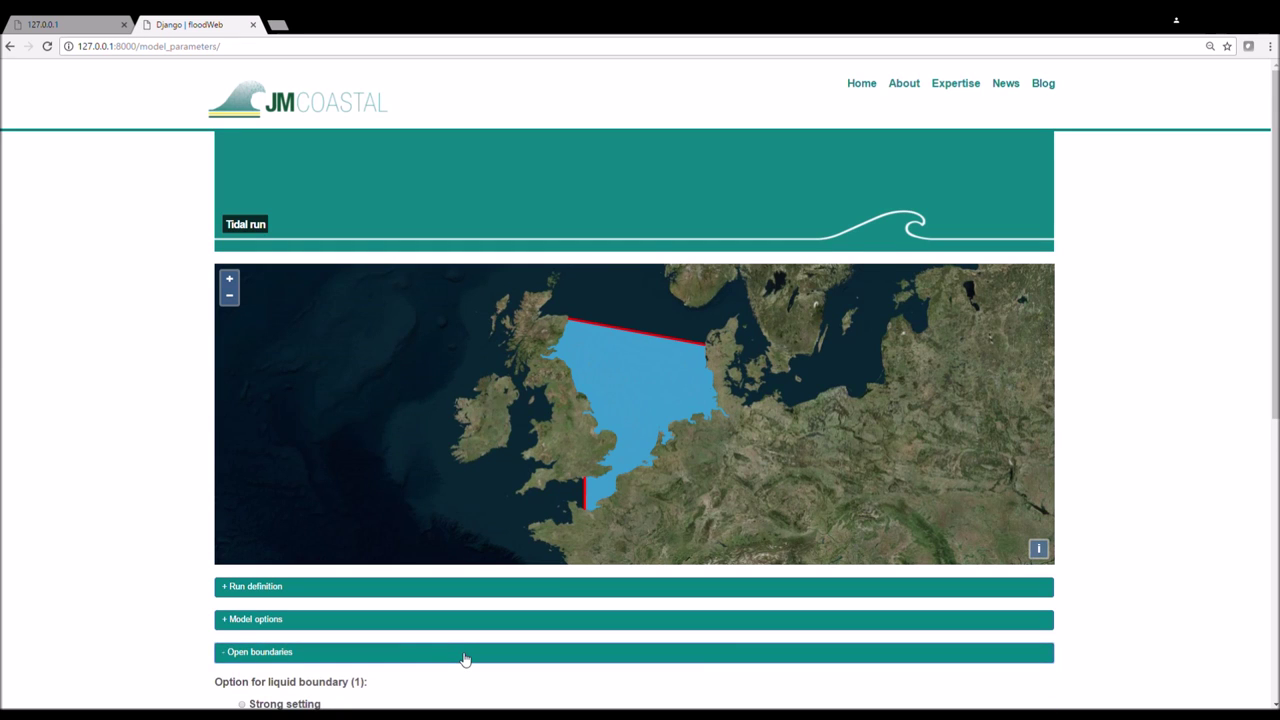
pyautogui.scroll(-3, 465, 659)
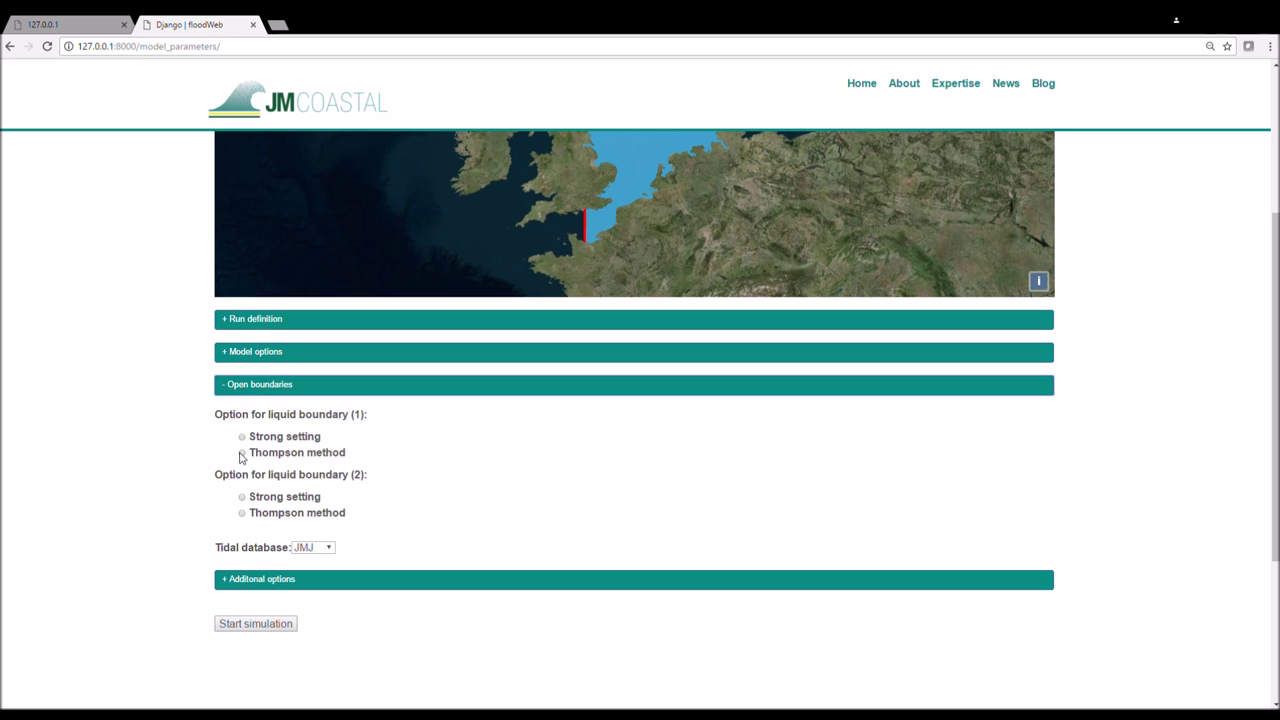
pyautogui.click(243, 513)
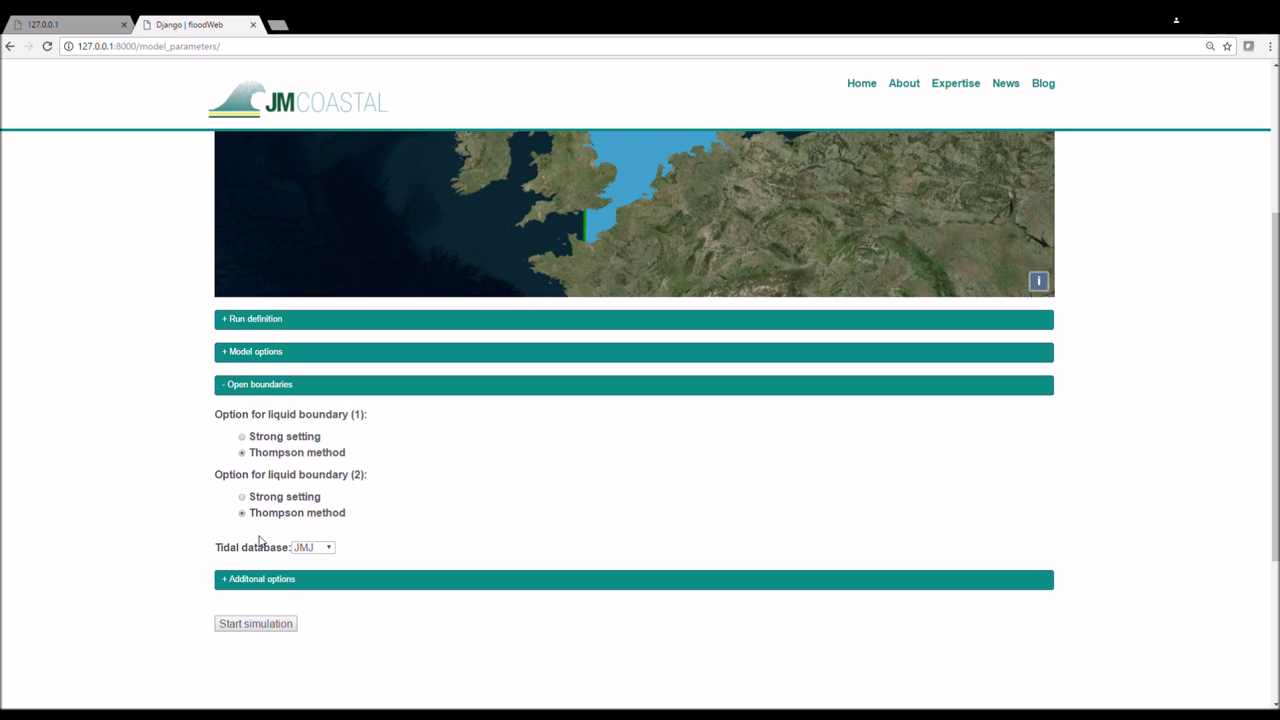
pyautogui.click(325, 550)
pyautogui.click(316, 575)
pyautogui.scroll(2, 1115, 456)
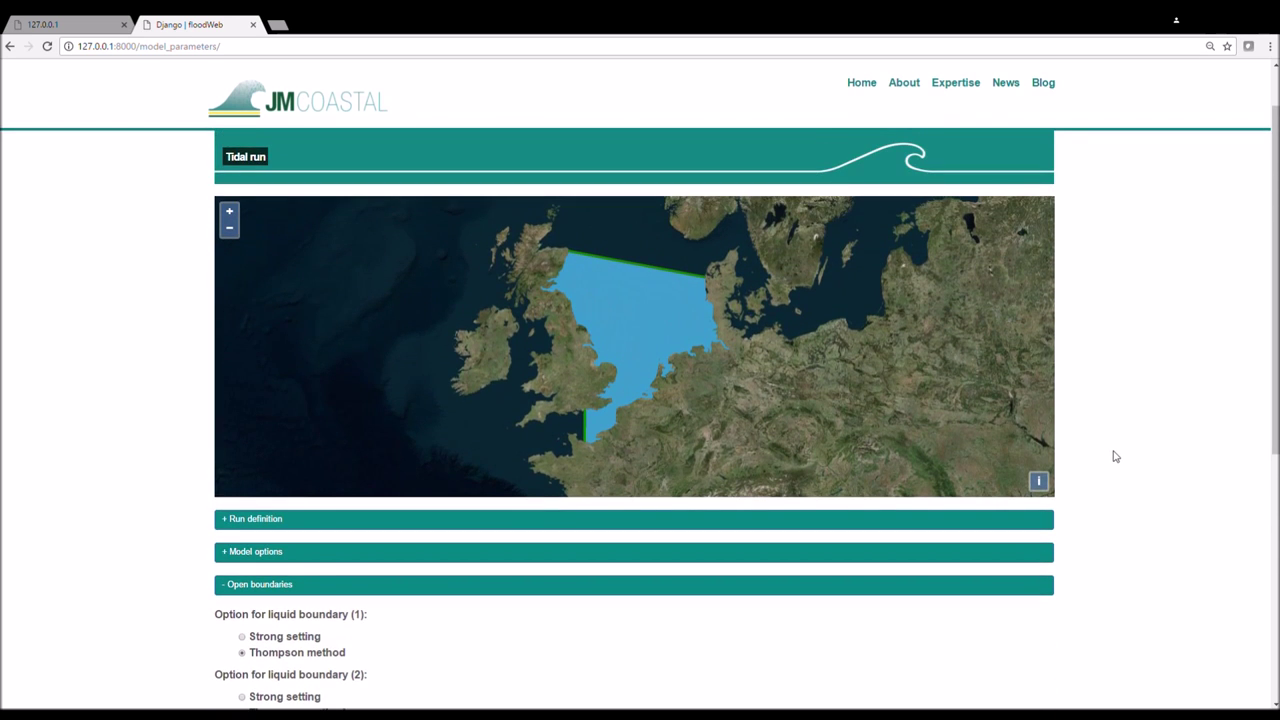
pyautogui.hotkey('alt', 'Left')
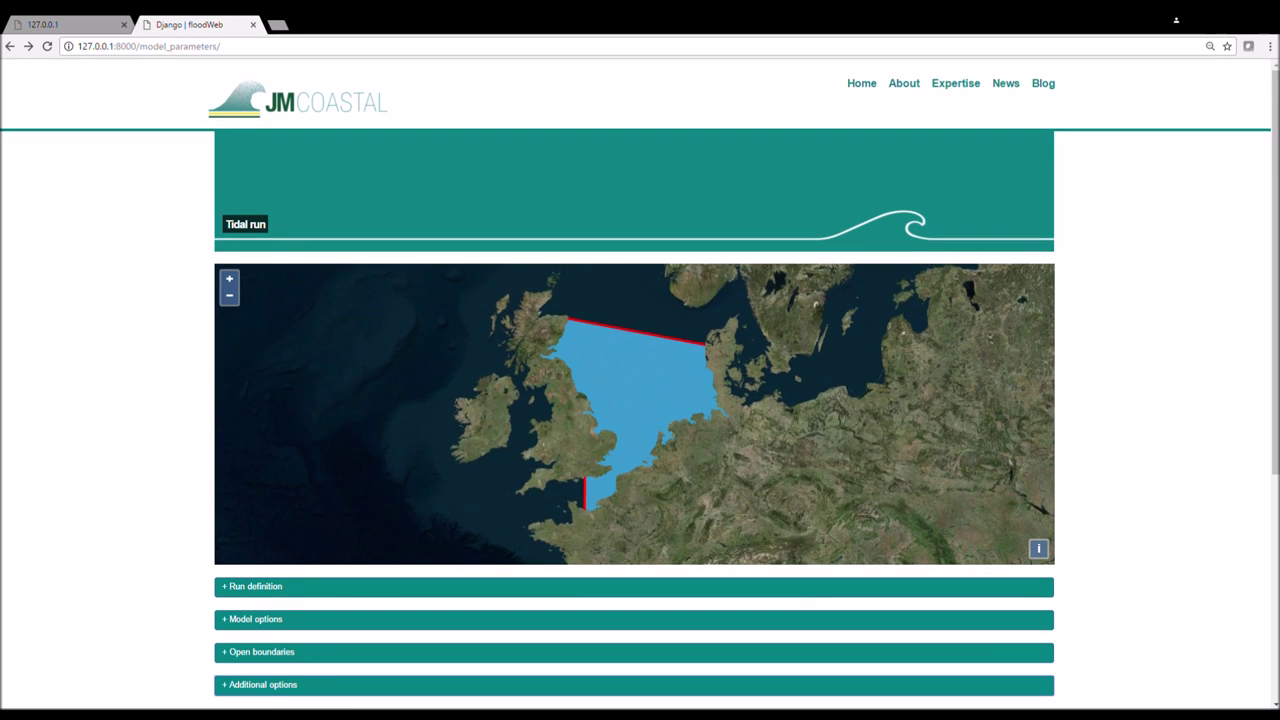
# Enable automatic calibration against sample.zip observations with 5 iterations
pyautogui.scroll(-2, 1194, 520)
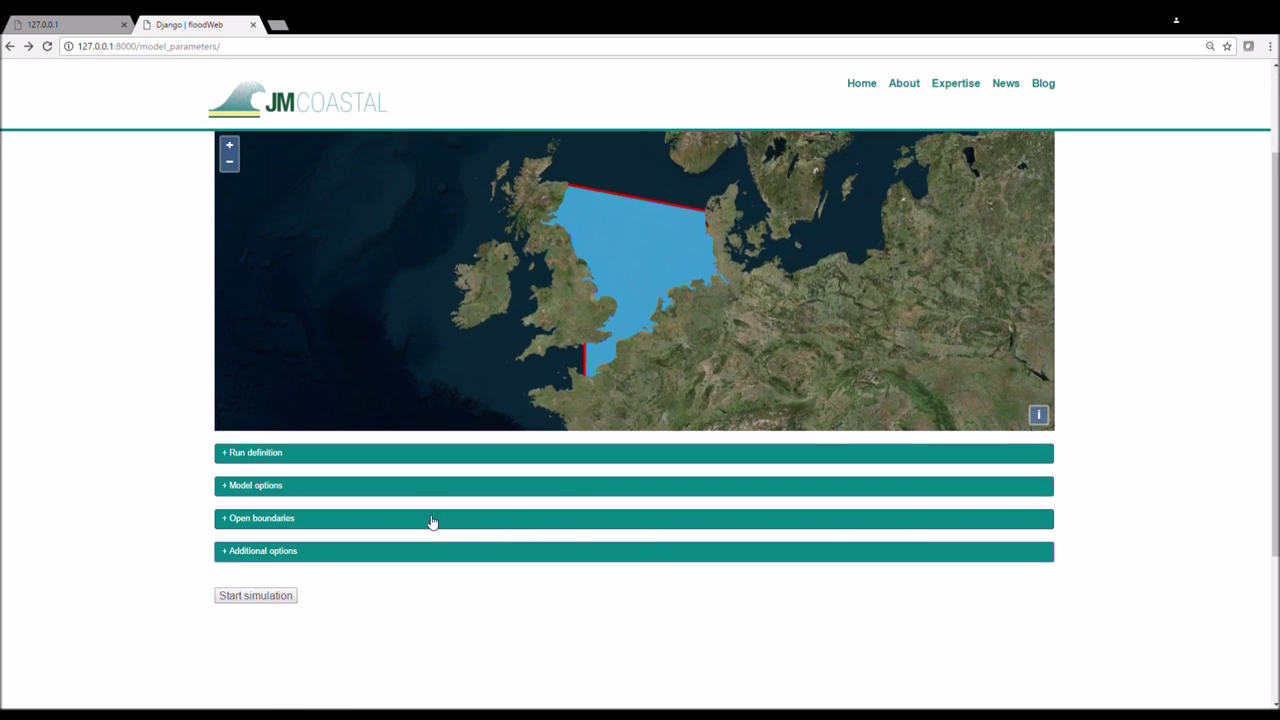
pyautogui.click(422, 558)
pyautogui.scroll(-5, 1111, 526)
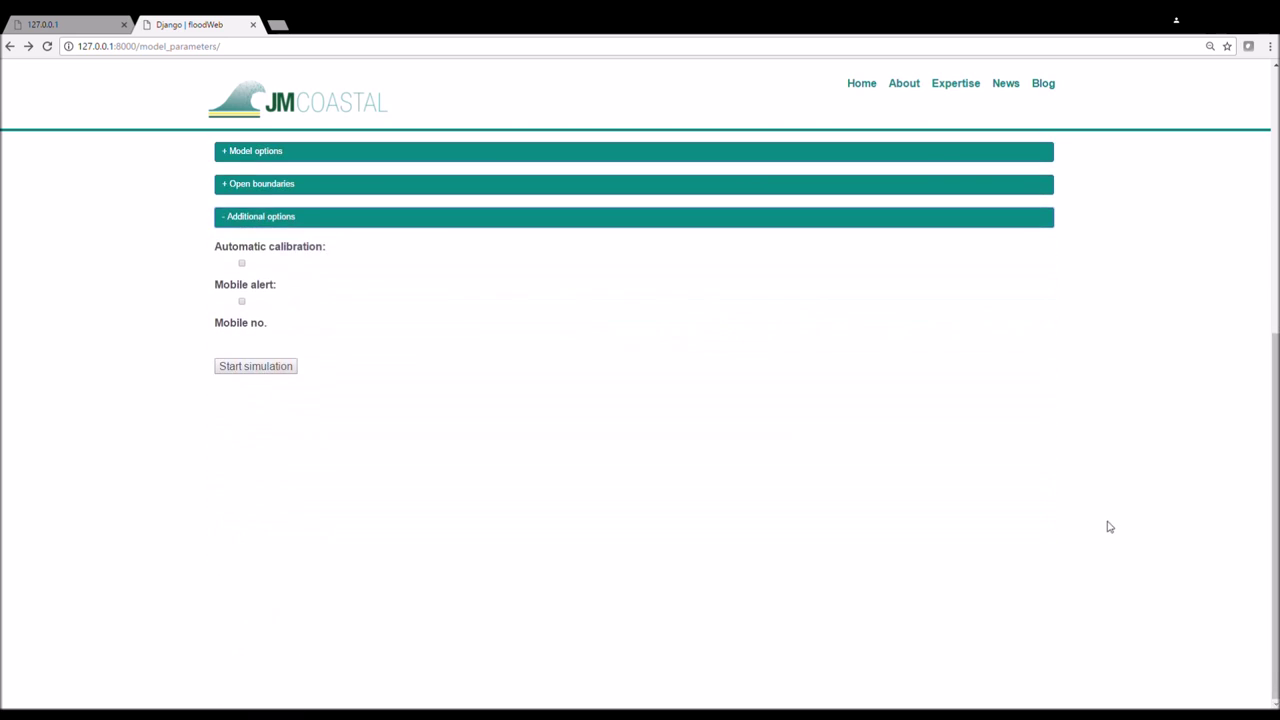
pyautogui.click(241, 264)
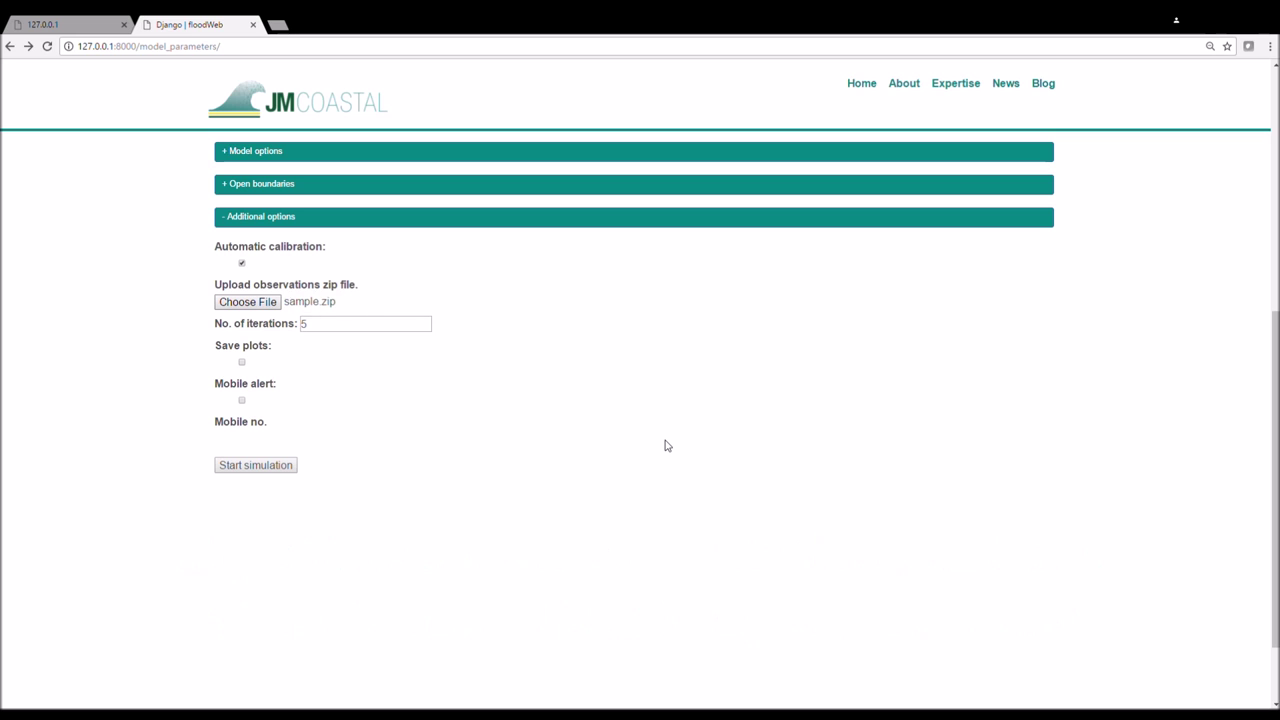
pyautogui.click(362, 329)
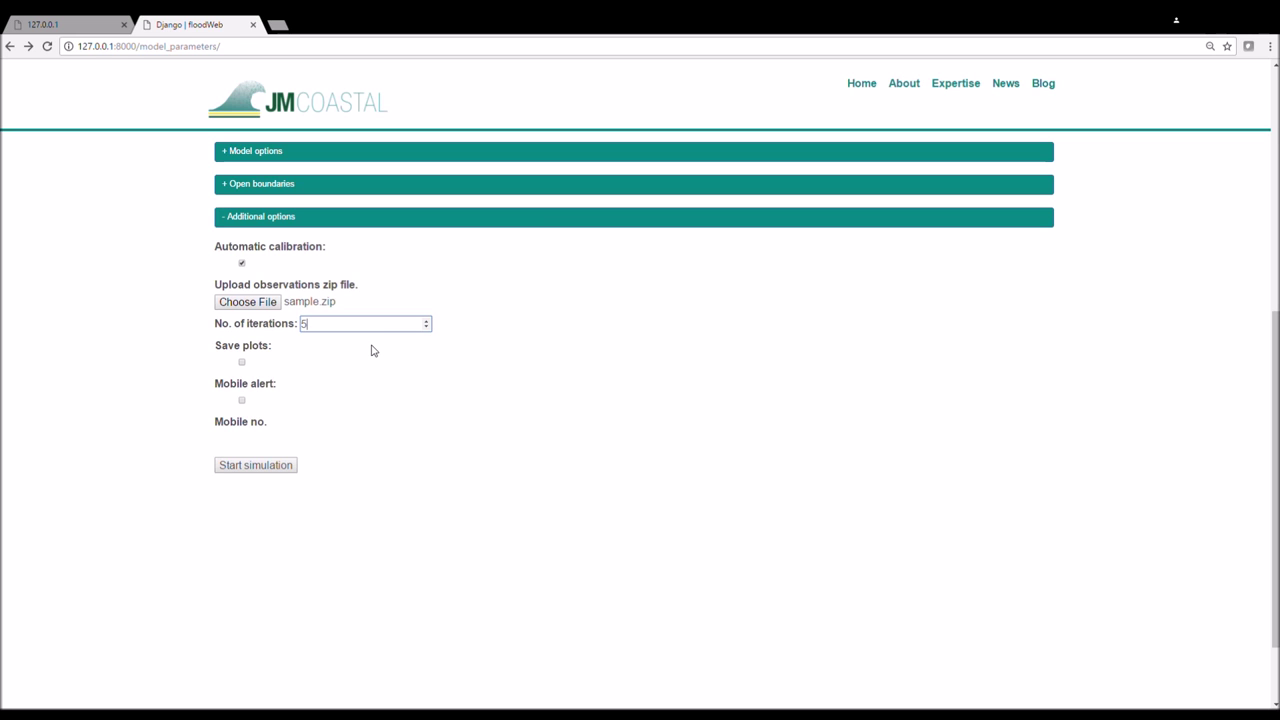
# Turn on saving plots and mobile alerts, verify the alert phone number, and start the simulation
pyautogui.click(241, 362)
pyautogui.click(241, 401)
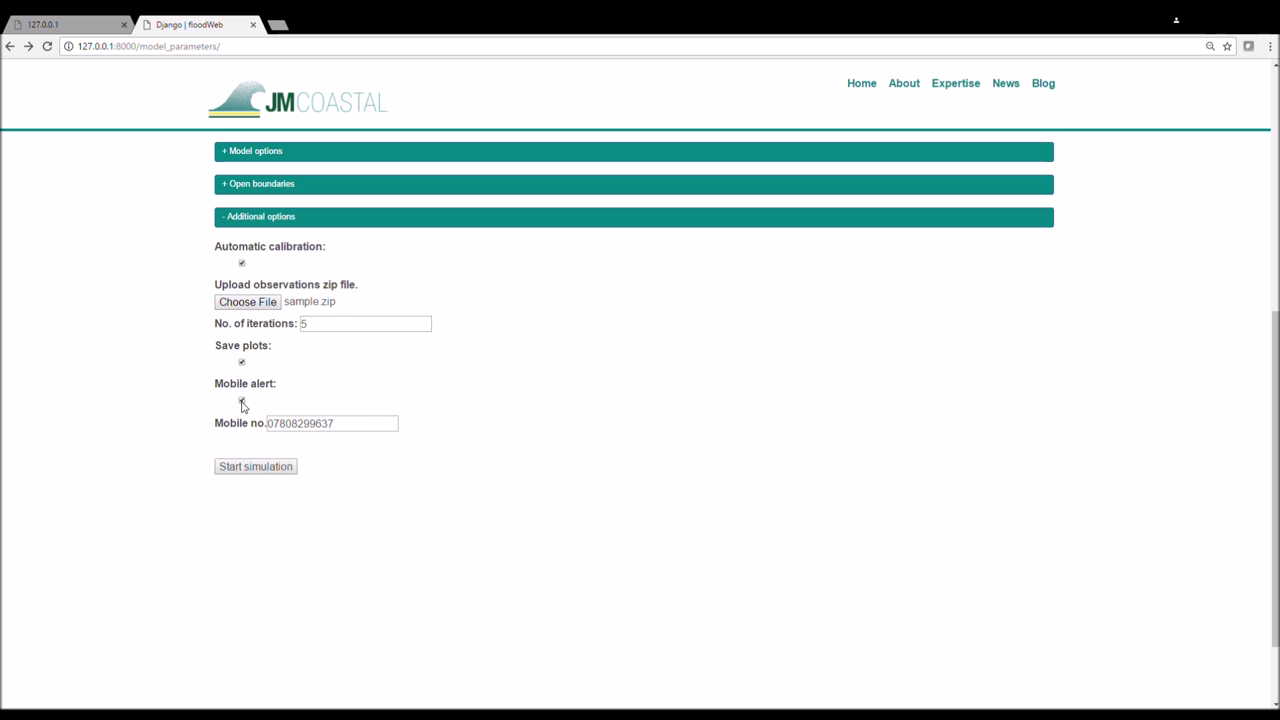
pyautogui.click(356, 433)
pyautogui.click(258, 467)
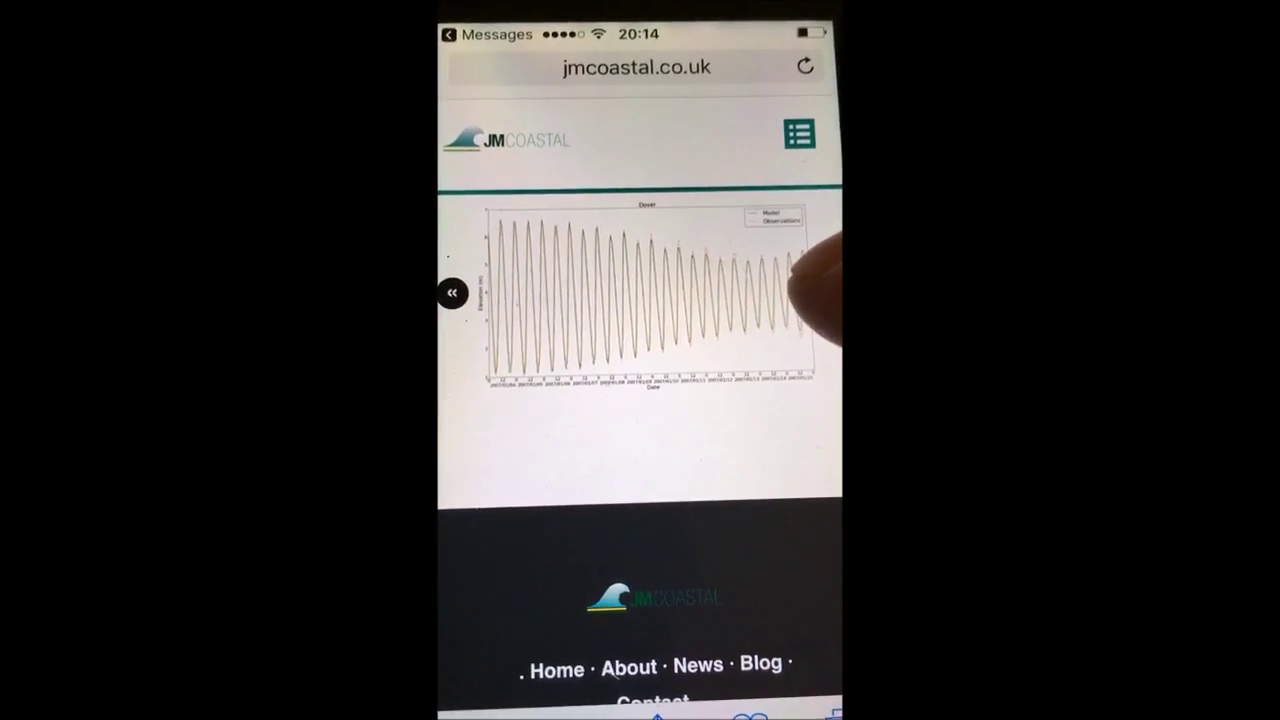
# Advance the plot carousel to the Cromer station plot and then the next gauge
pyautogui.click(785, 275)
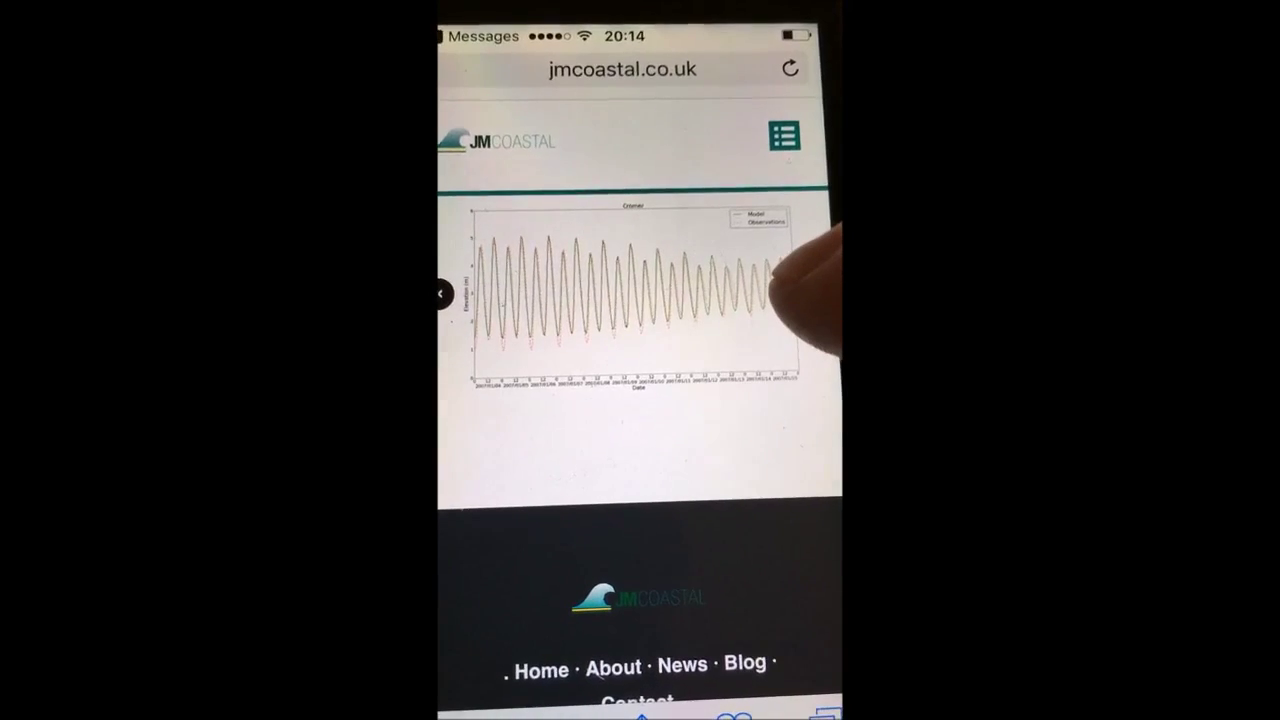
pyautogui.click(782, 280)
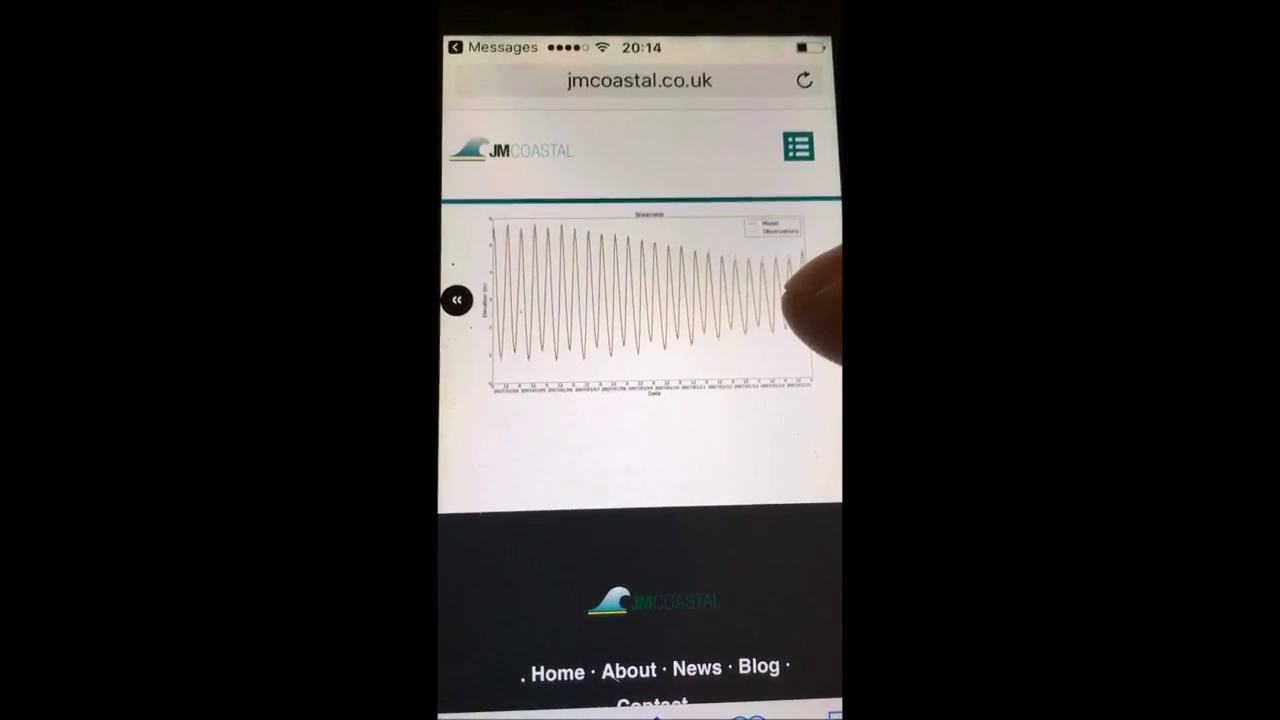